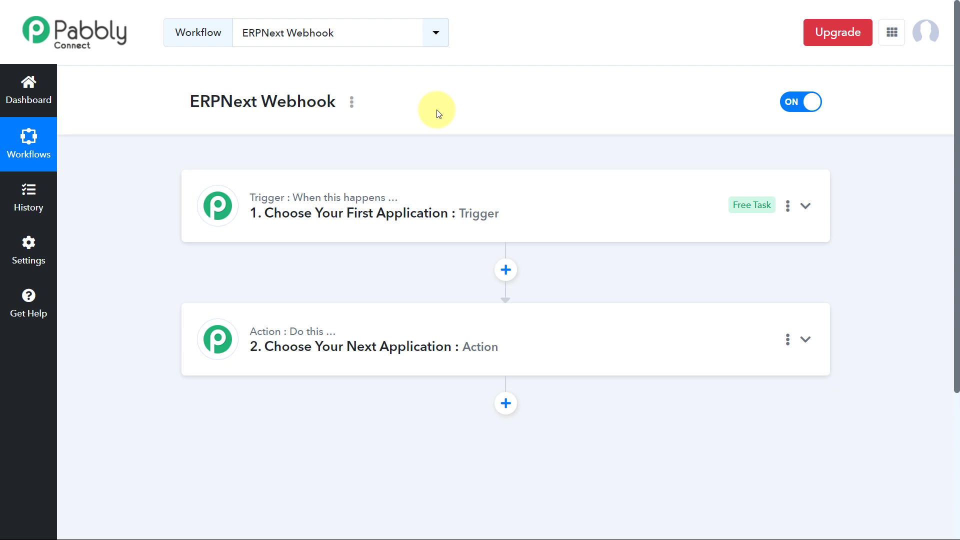
- Open the trigger step and choose ERP Next as the trigger application
scroll(438, 111, down, 1)
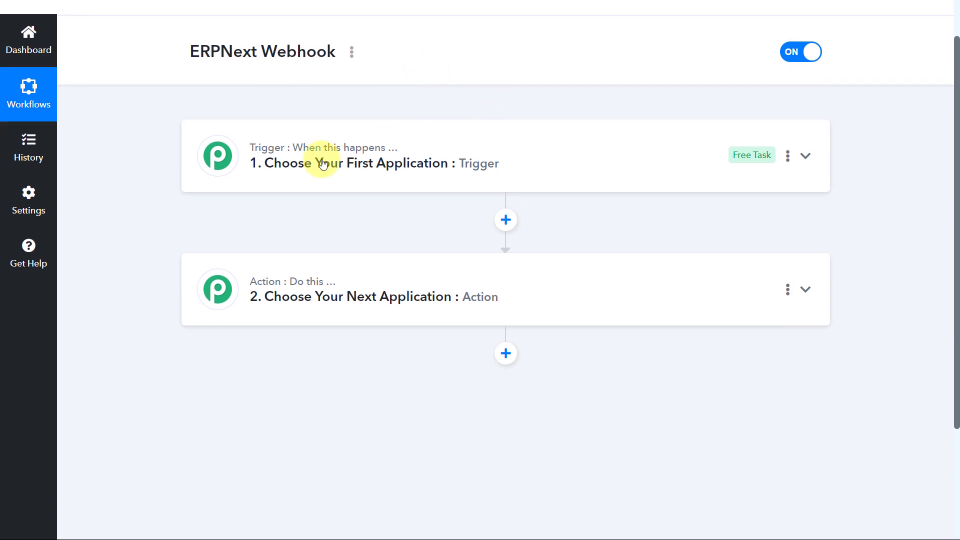
click(471, 132)
scroll(240, 240, up, 1)
scroll(141, 229, down, 3)
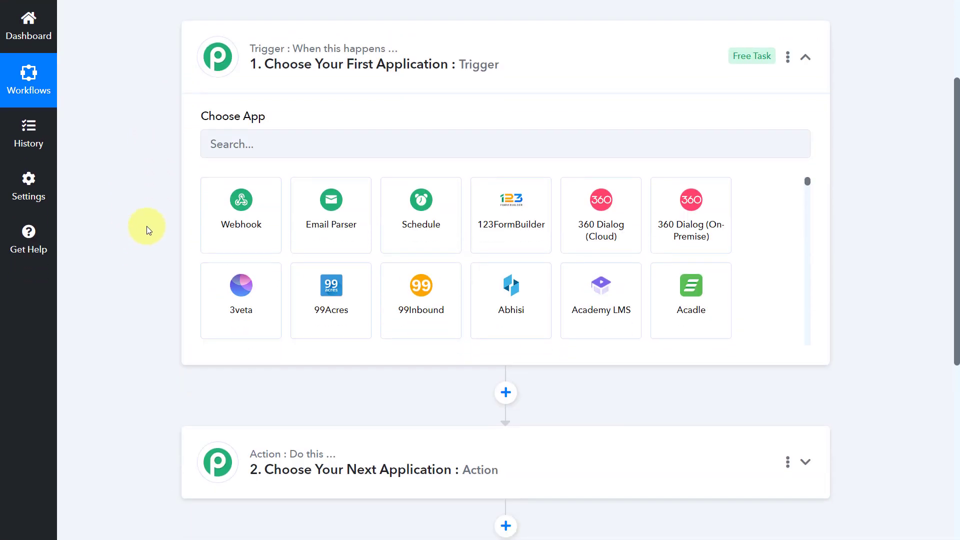
click(253, 149)
text(ERP)
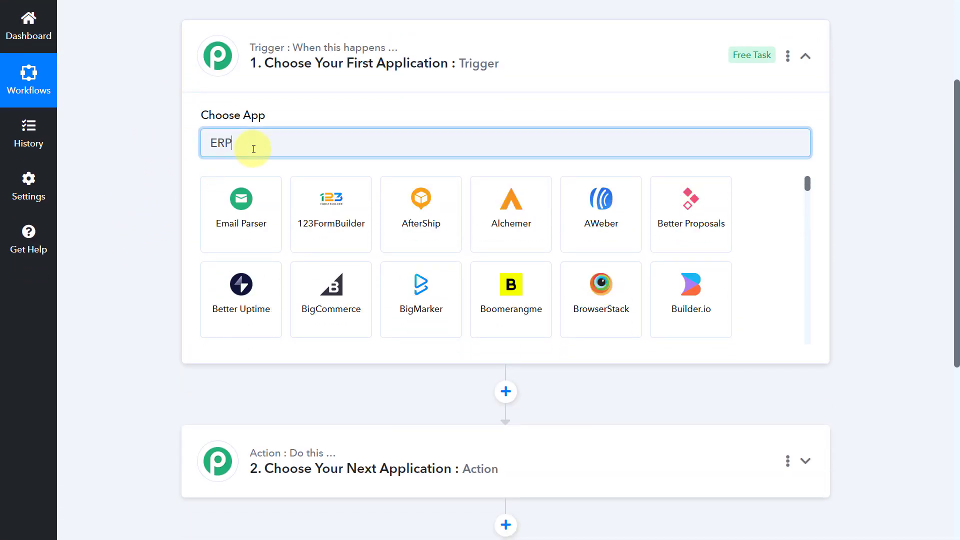
click(256, 204)
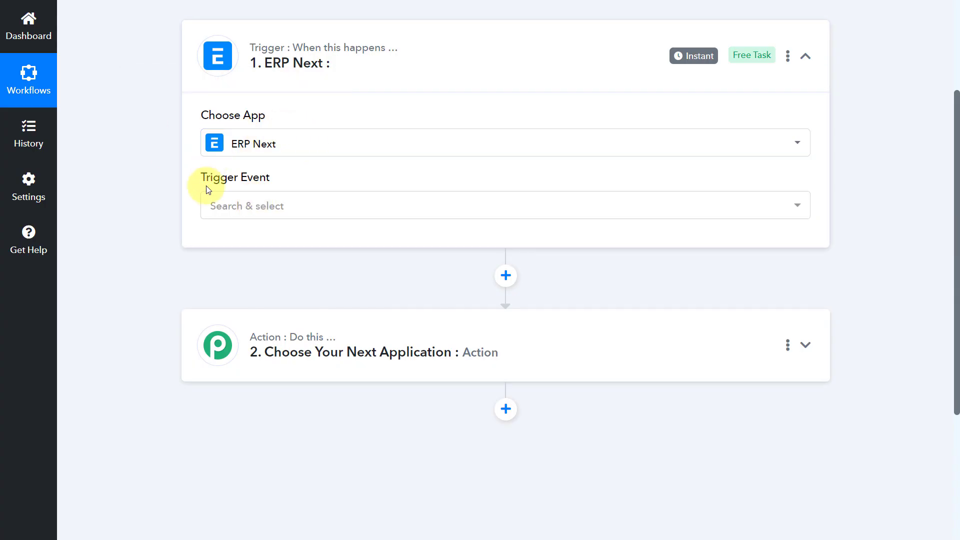
- Set the trigger event to Document Inserted
click(332, 206)
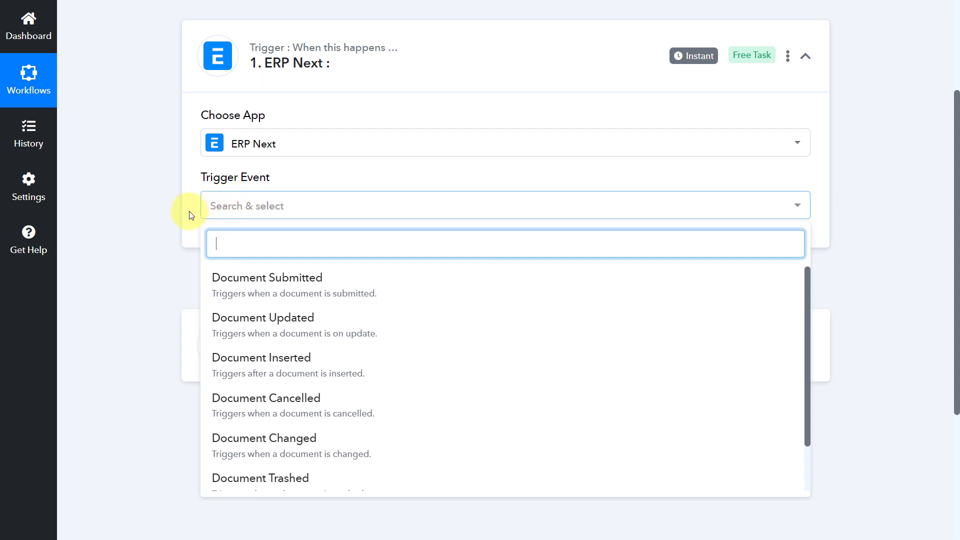
scroll(183, 209, down, 2)
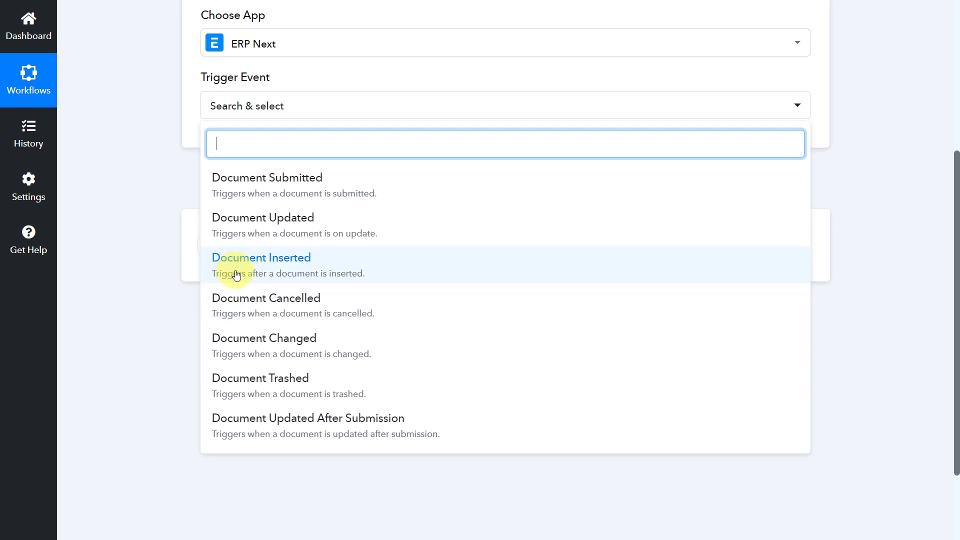
click(328, 263)
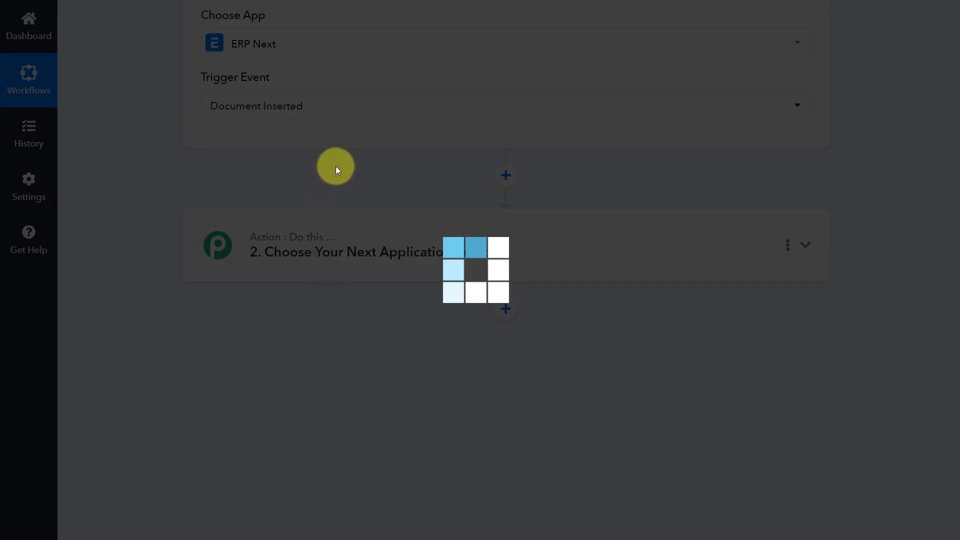
scroll(352, 186, up, 2)
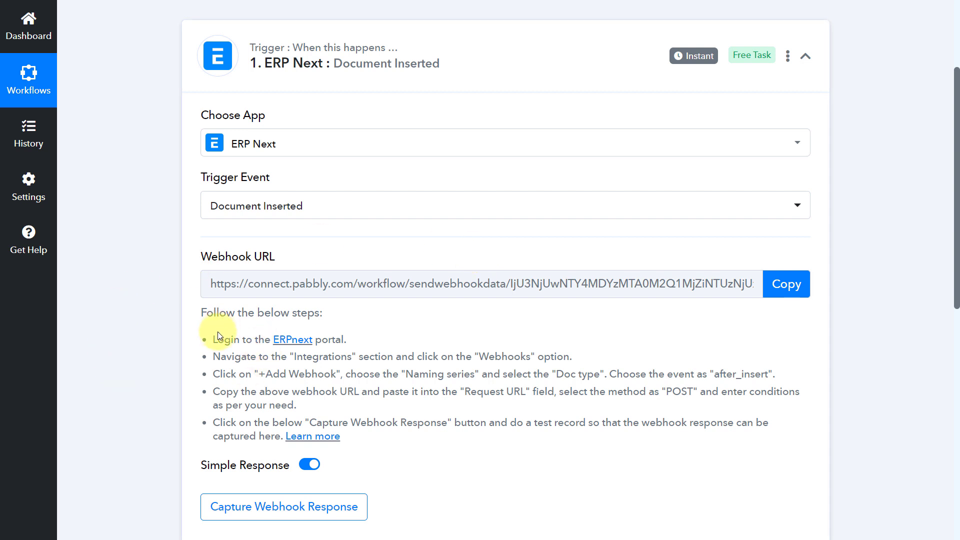
- Copy the trigger's webhook URL
drag(212, 335, 373, 440)
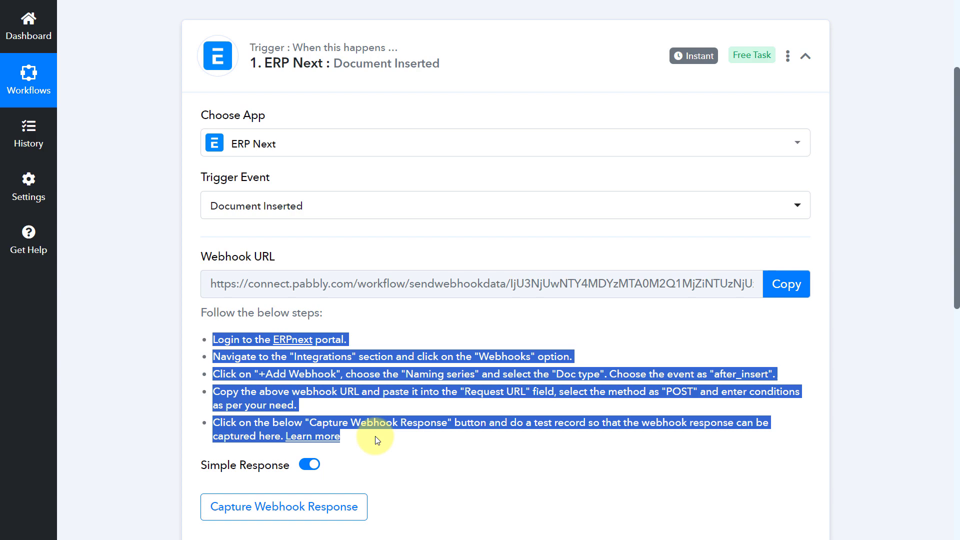
click(392, 403)
click(793, 283)
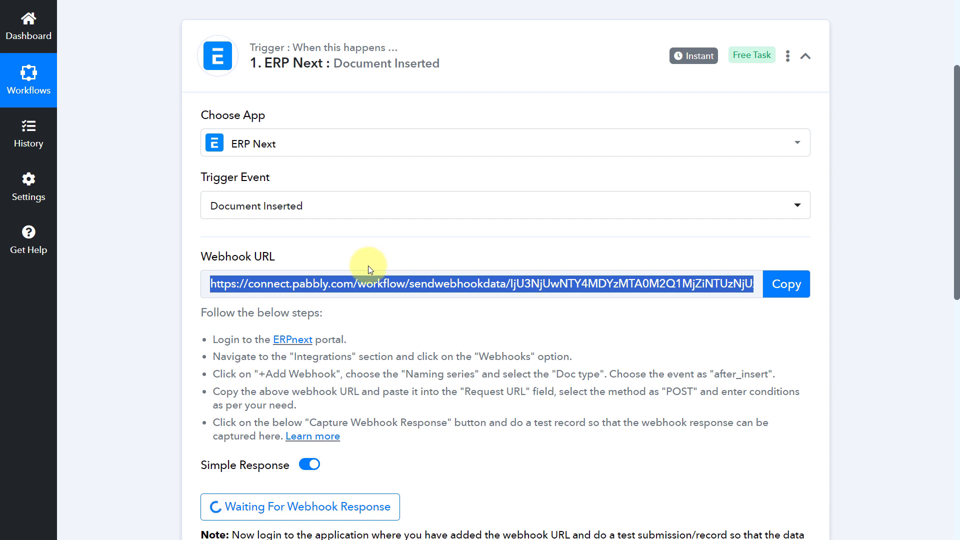
- Switch to the ERPNext tab and open the Webhook list under Integrations
key(ctrl+Tab)
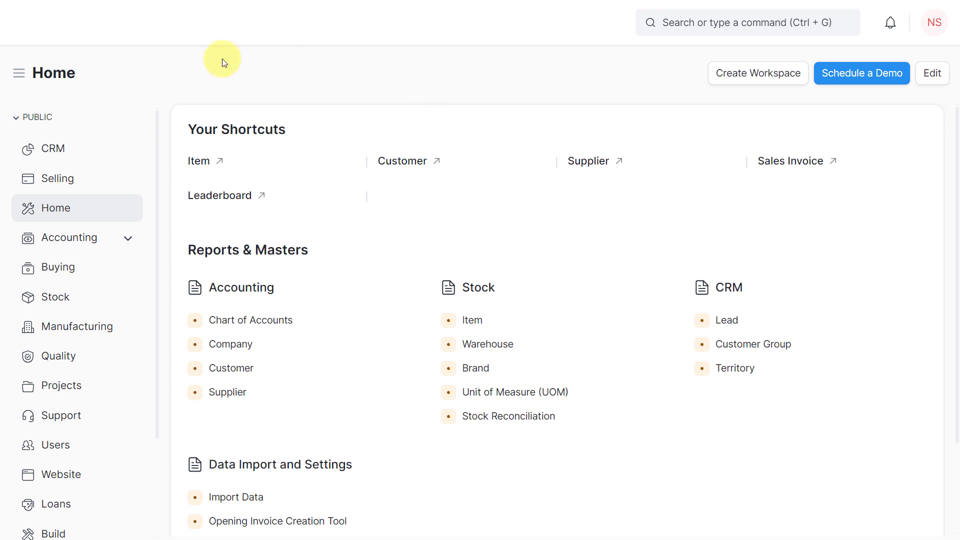
scroll(85, 224, down, 3)
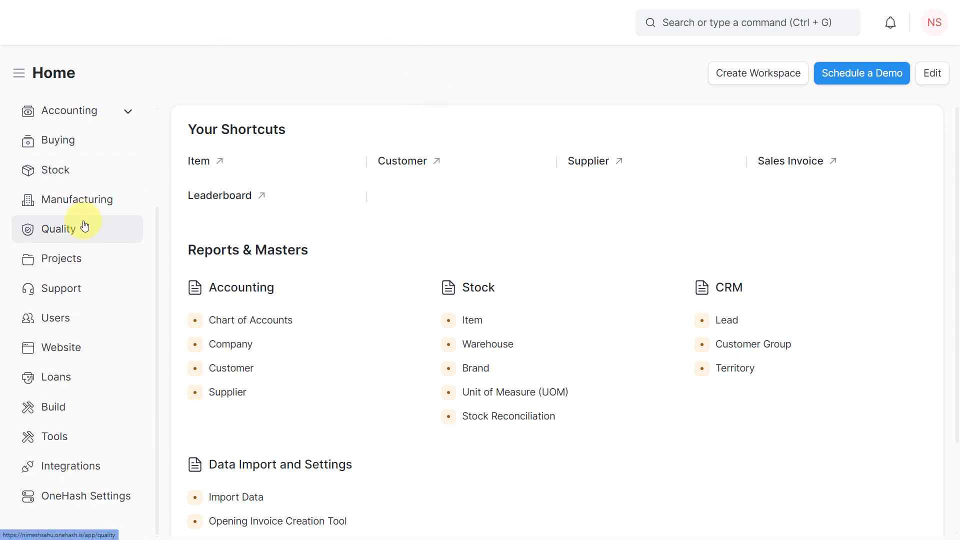
click(92, 471)
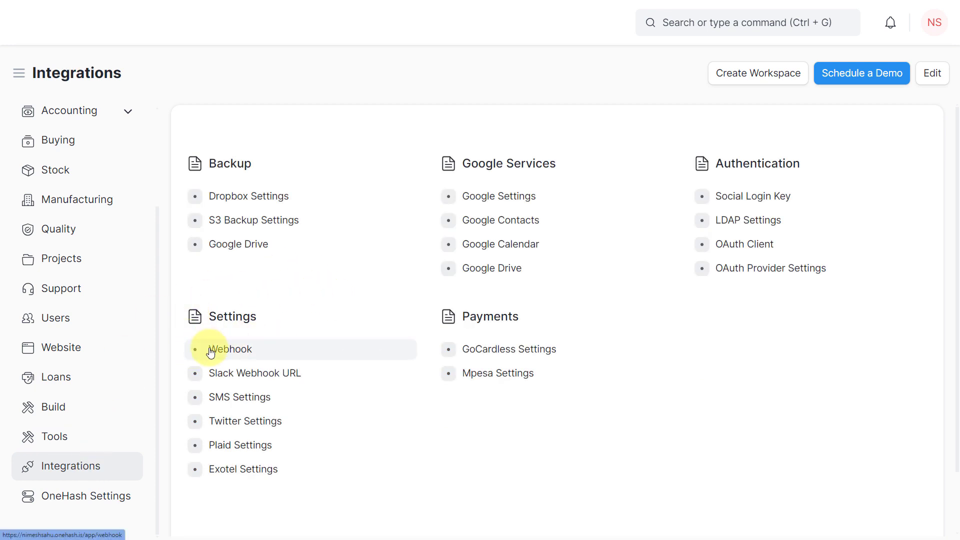
click(274, 350)
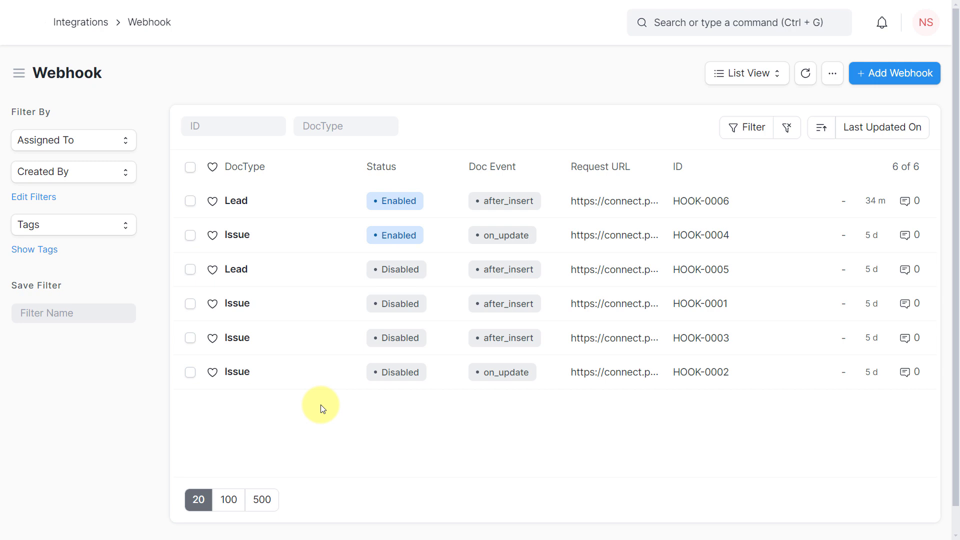
- Add a new webhook with naming series HOOK-.#### and doc event after_insert
click(876, 78)
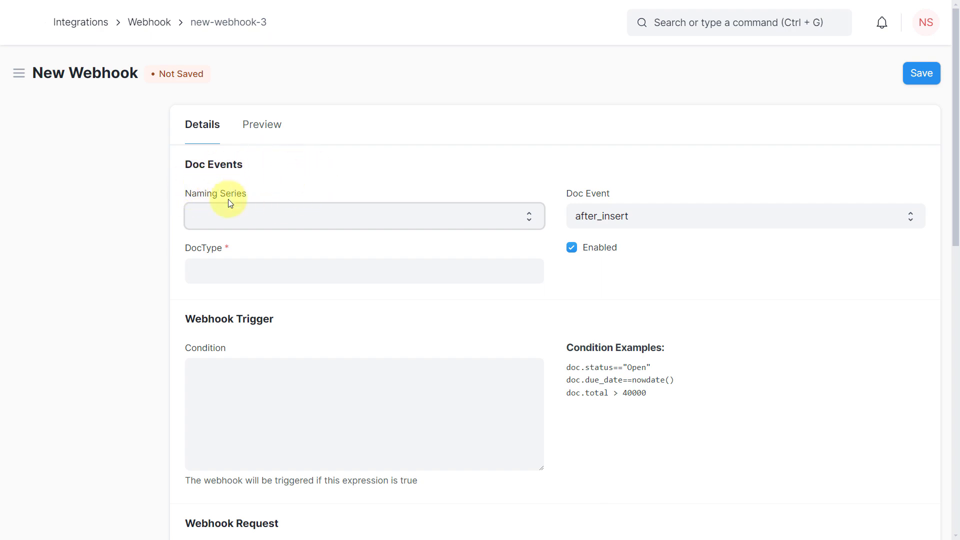
click(349, 217)
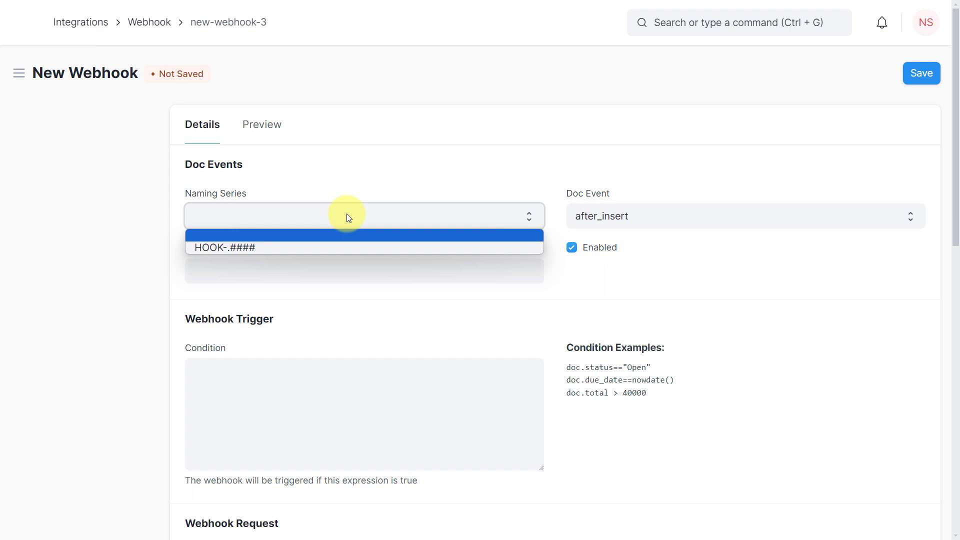
click(263, 244)
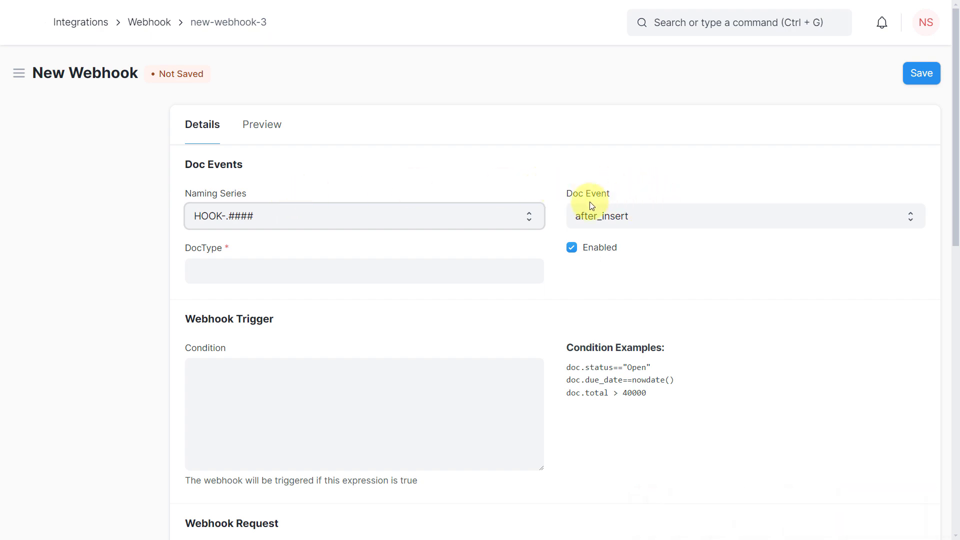
click(650, 215)
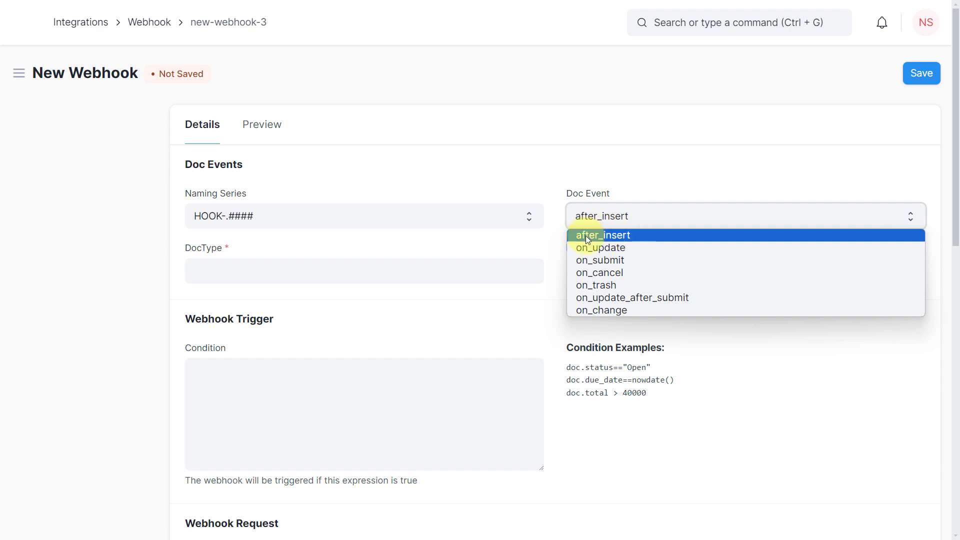
click(631, 235)
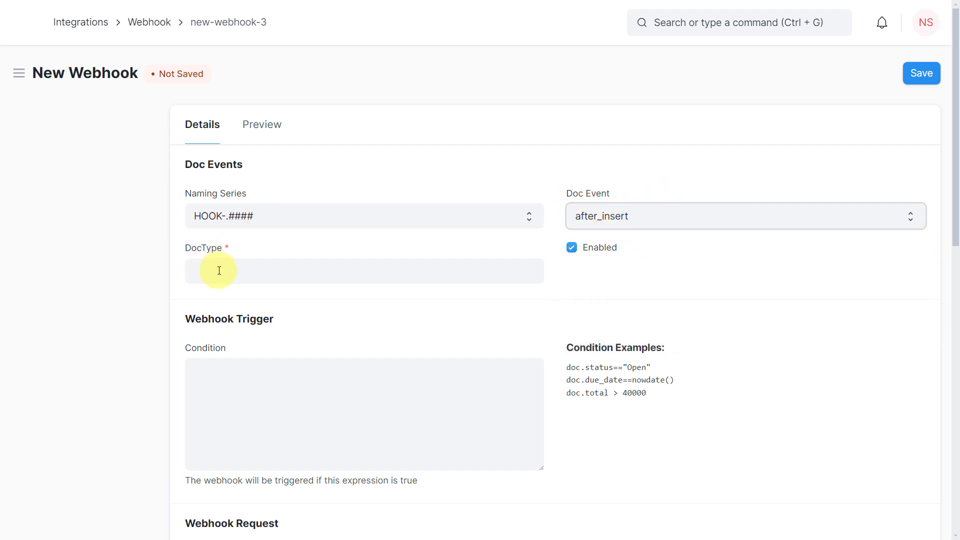
- Set the webhook's DocType to Lead
click(239, 270)
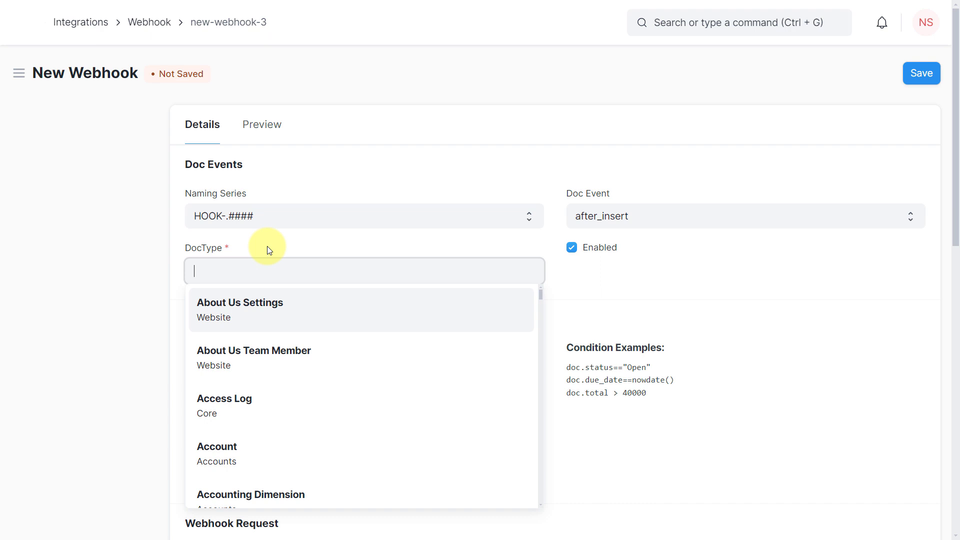
scroll(296, 325, down, 6)
scroll(306, 320, down, 2)
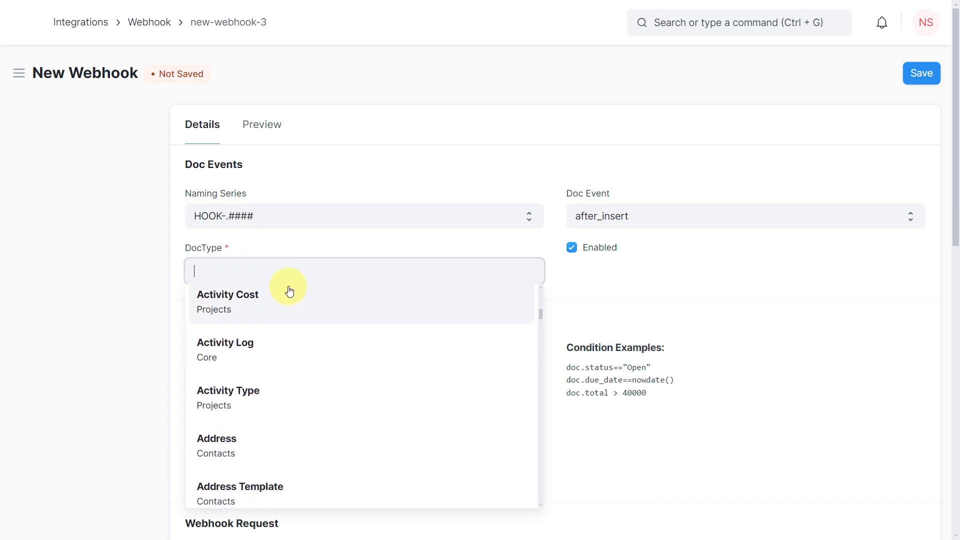
text(Lead)
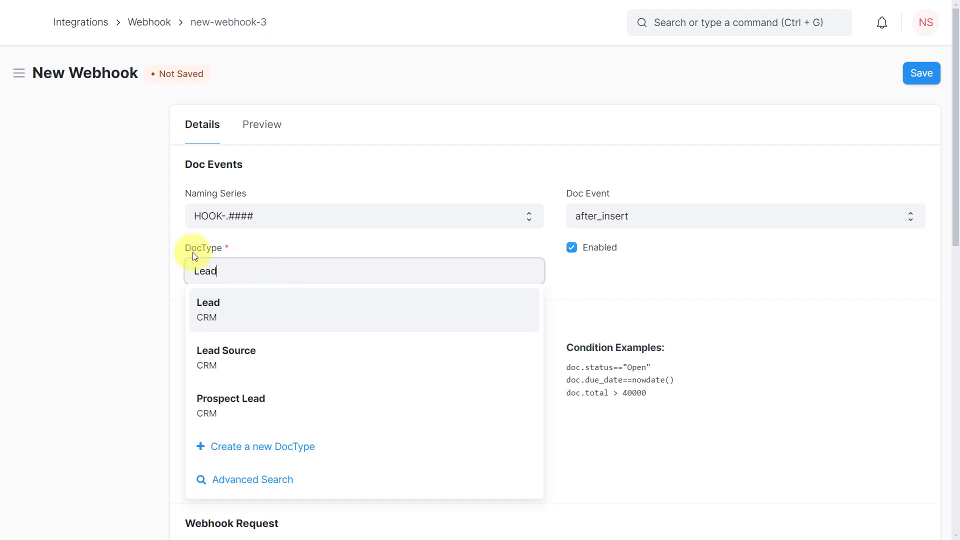
click(229, 311)
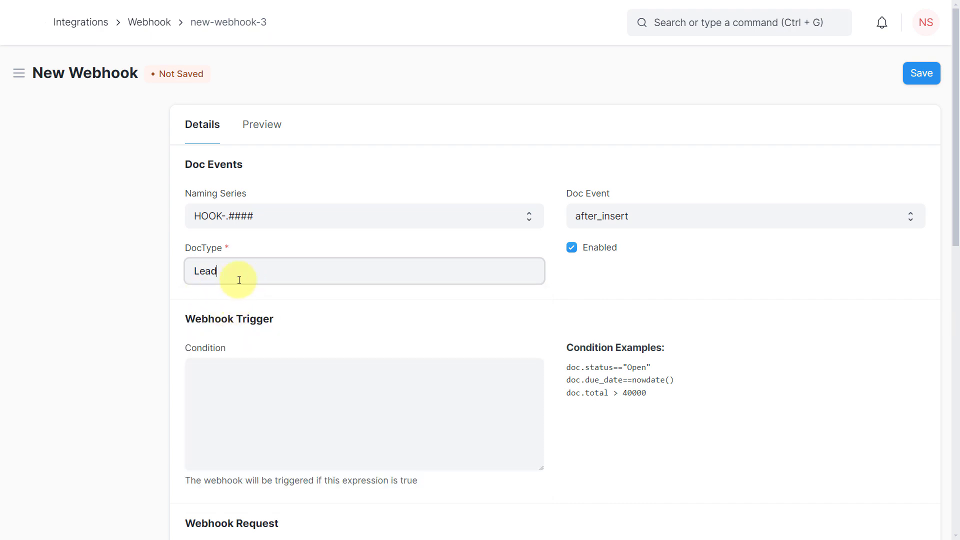
click(378, 254)
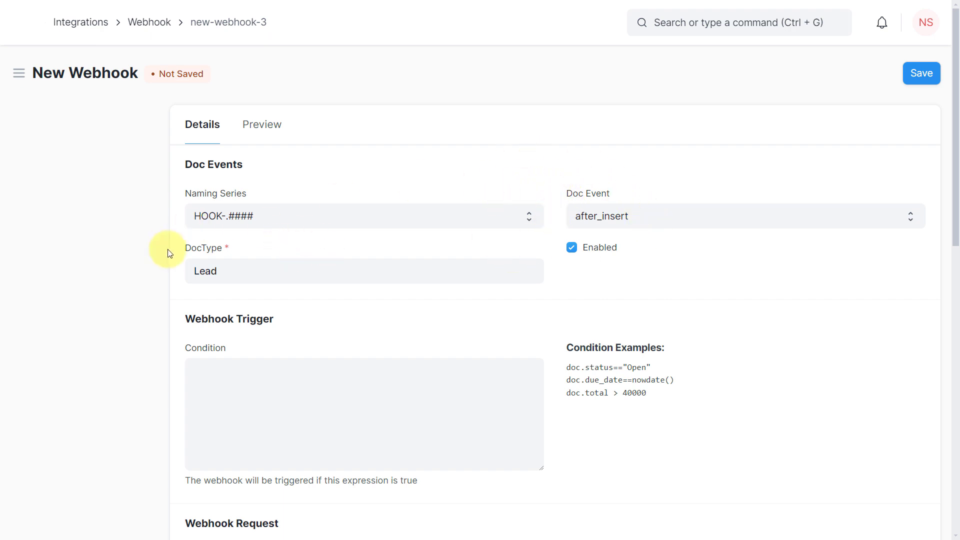
- Paste the Pabbly webhook URL into the webhook's Request URL field
scroll(167, 249, down, 3)
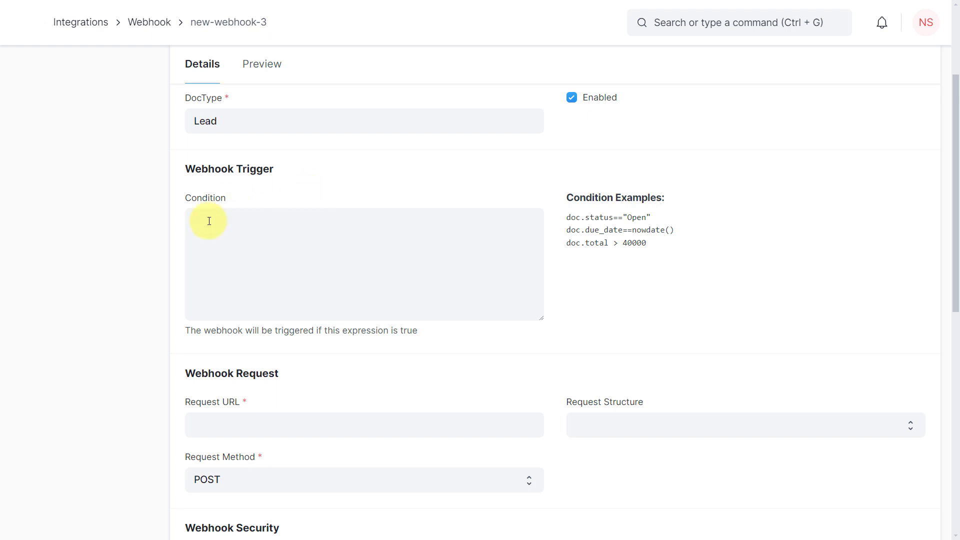
scroll(171, 272, down, 3)
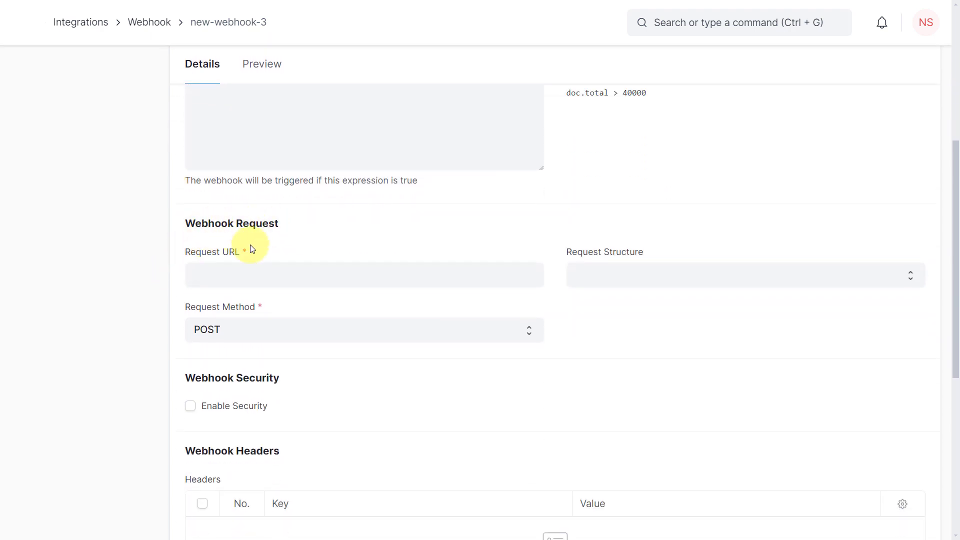
click(255, 271)
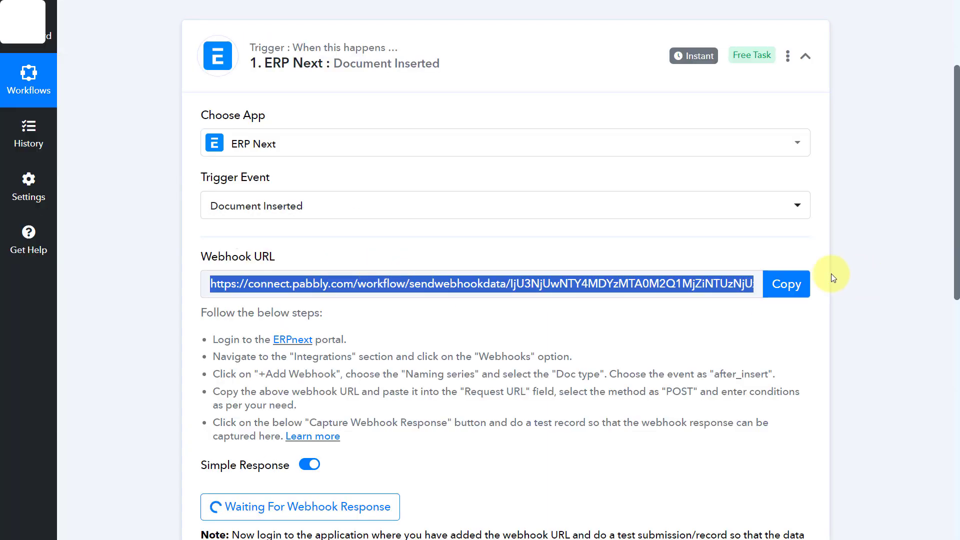
click(785, 276)
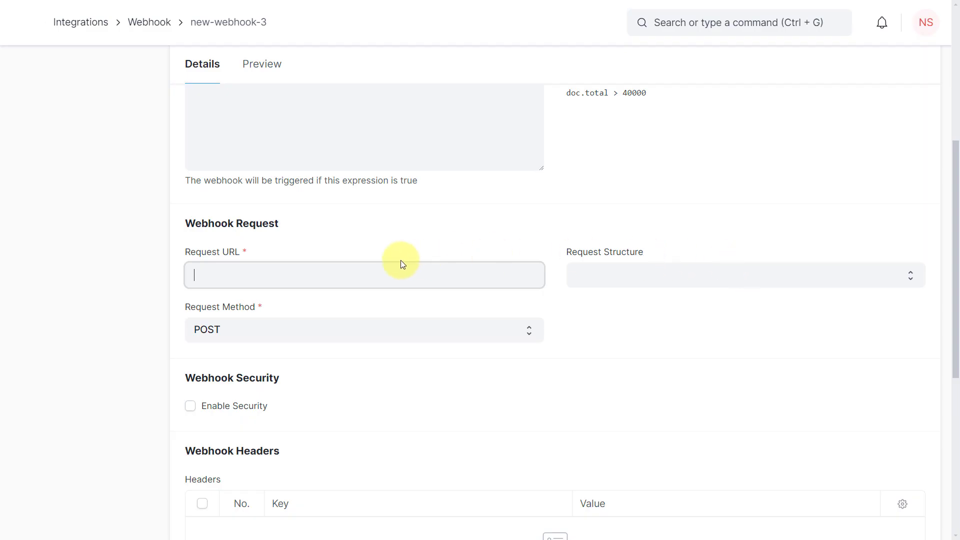
right_click(233, 272)
click(276, 368)
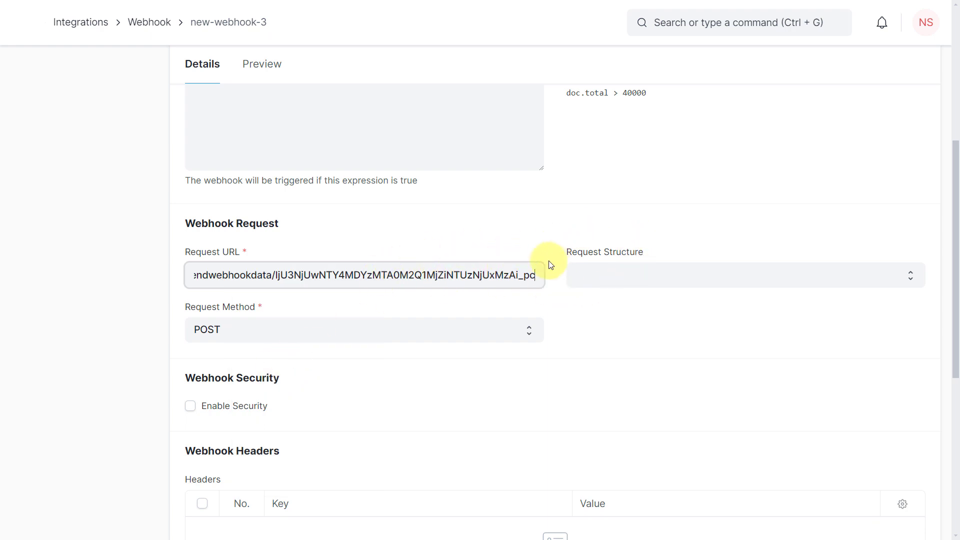
- Set the request structure to Form URL-Encoded and the request method to POST
click(658, 276)
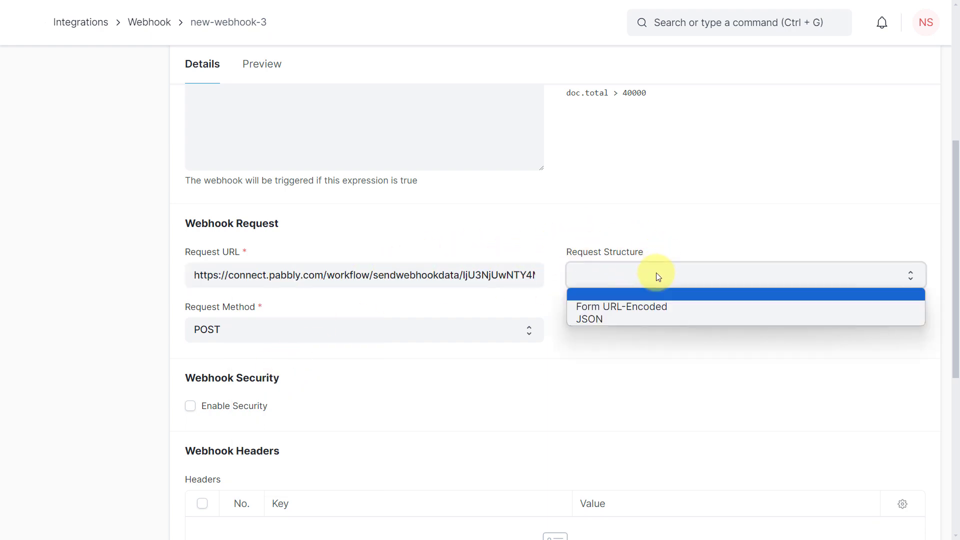
click(630, 306)
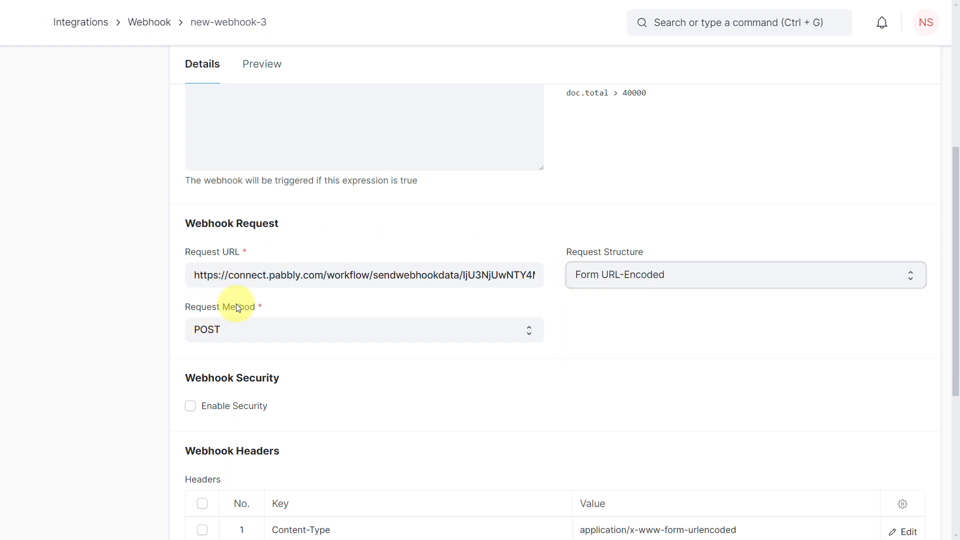
click(253, 329)
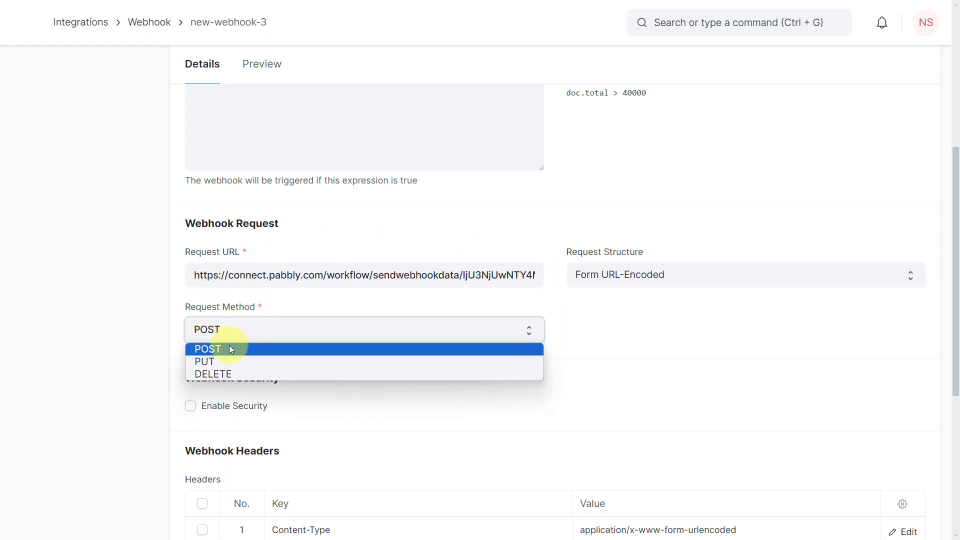
click(242, 346)
scroll(178, 302, down, 3)
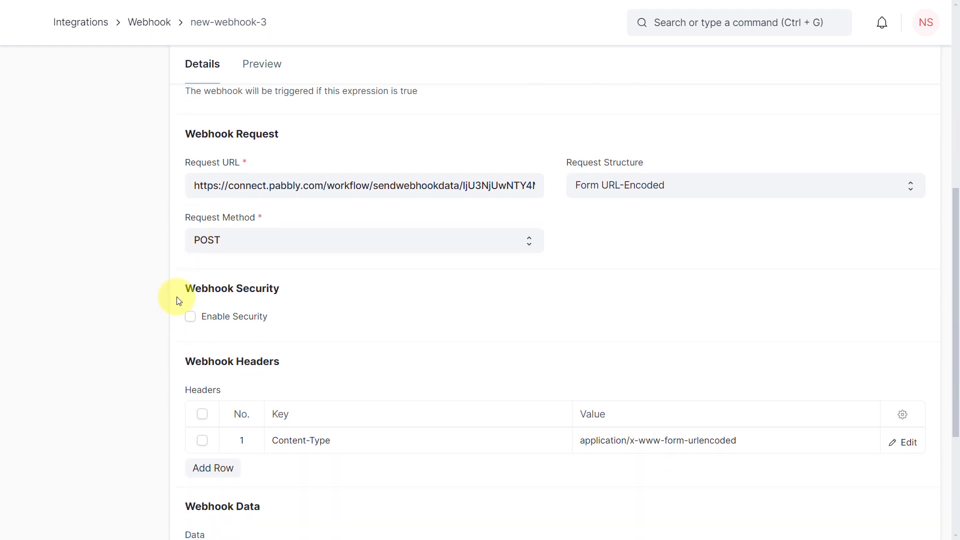
scroll(178, 128, down, 2)
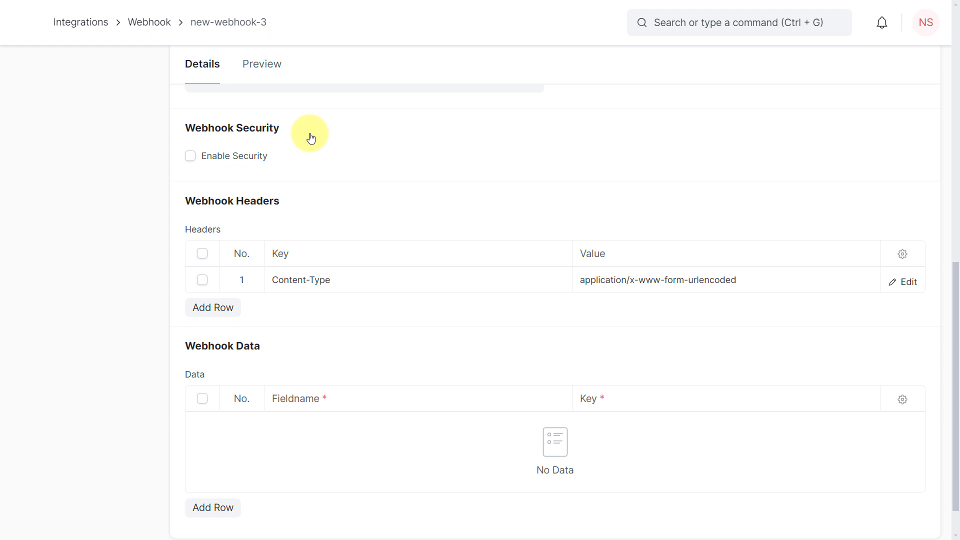
scroll(310, 138, down, 1)
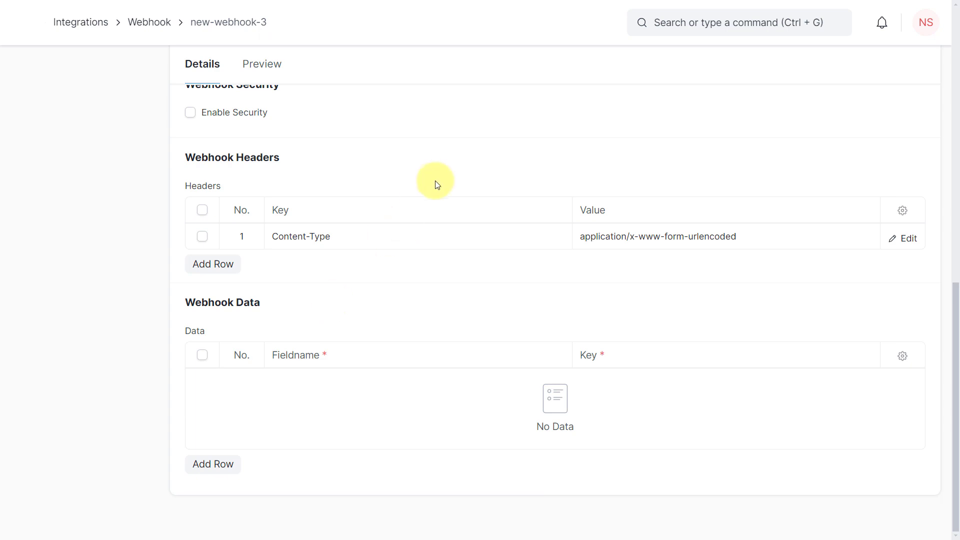
- Add a webhook data row mapping the Lead's Full Name field
scroll(433, 212, up, 10)
scroll(401, 233, up, 2)
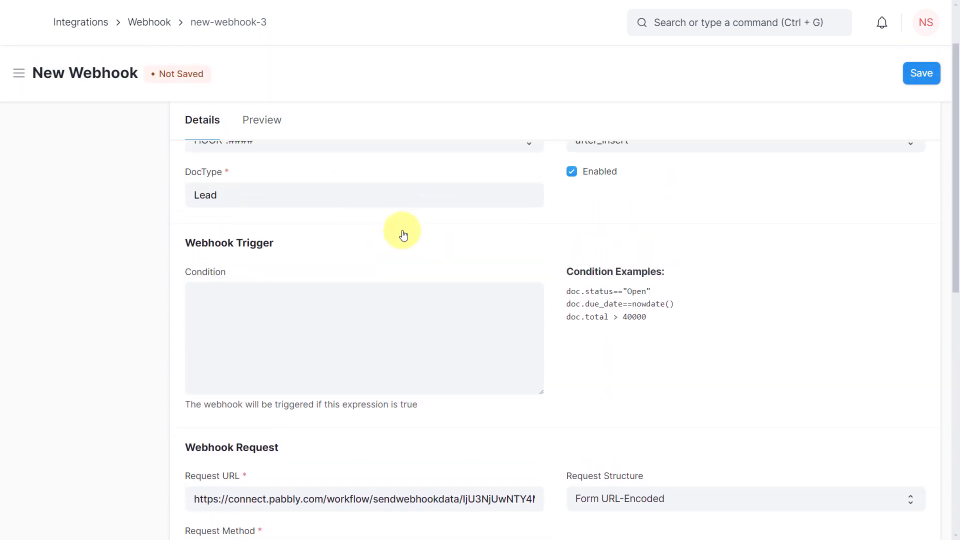
scroll(510, 205, down, 10)
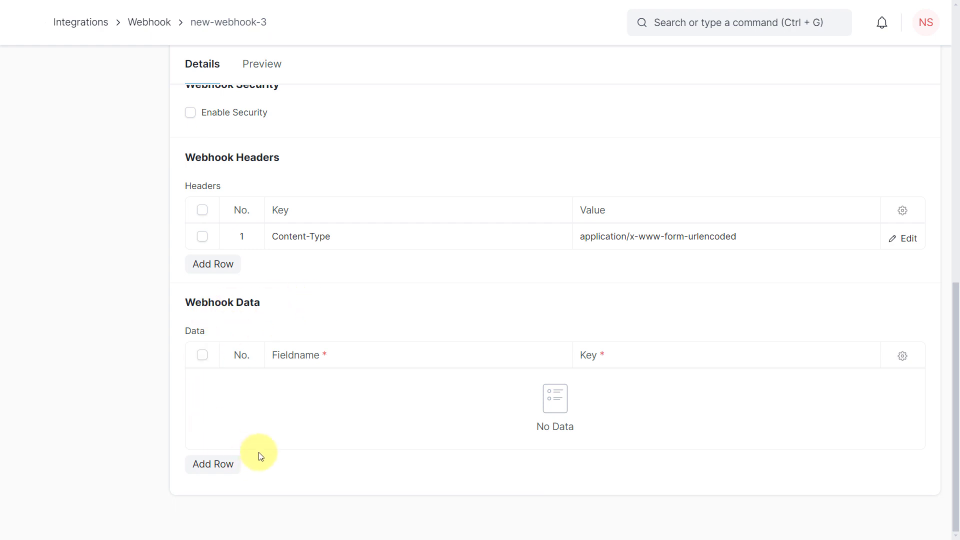
click(220, 465)
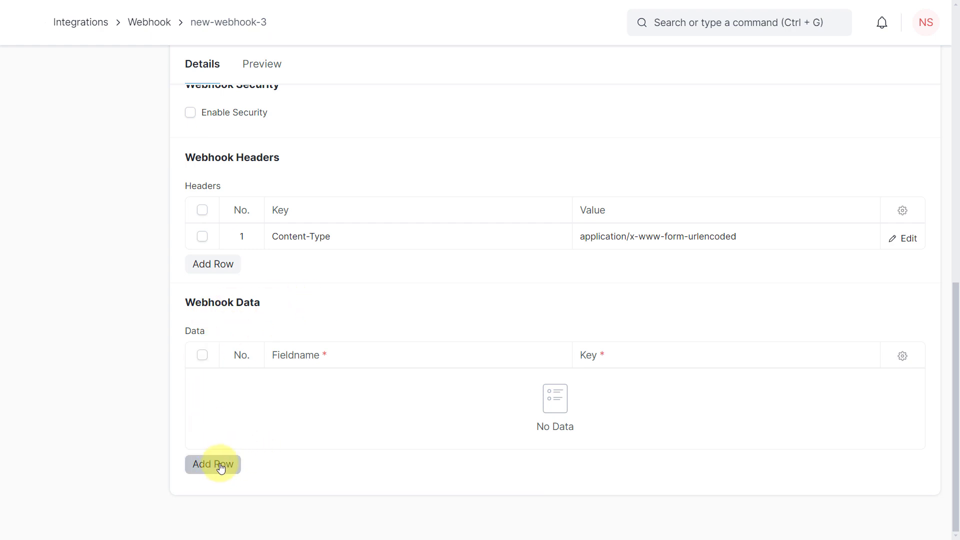
click(315, 438)
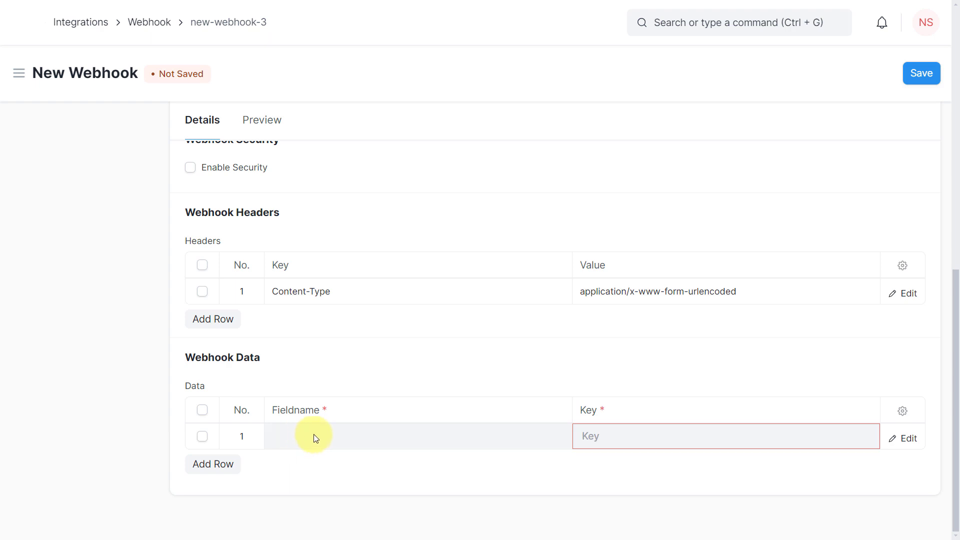
click(318, 438)
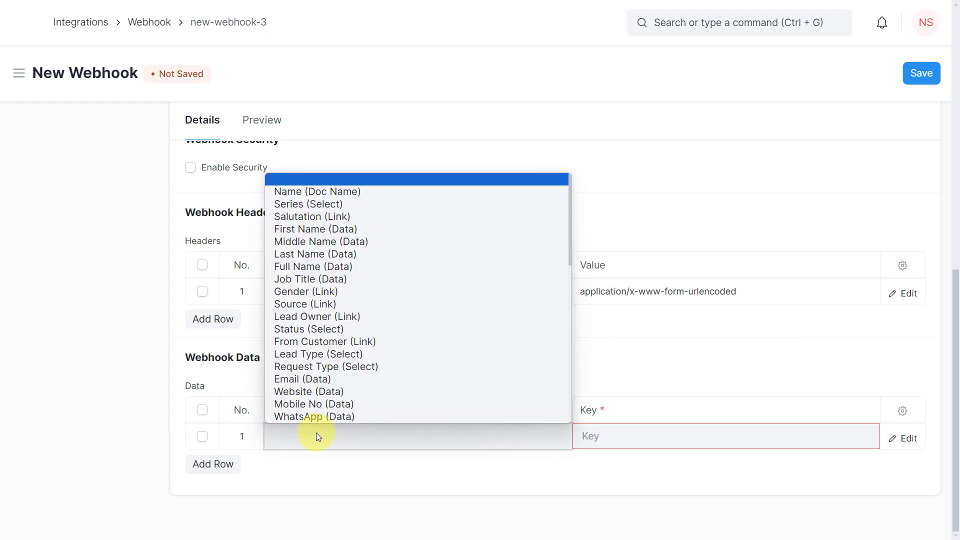
scroll(322, 240, down, 5)
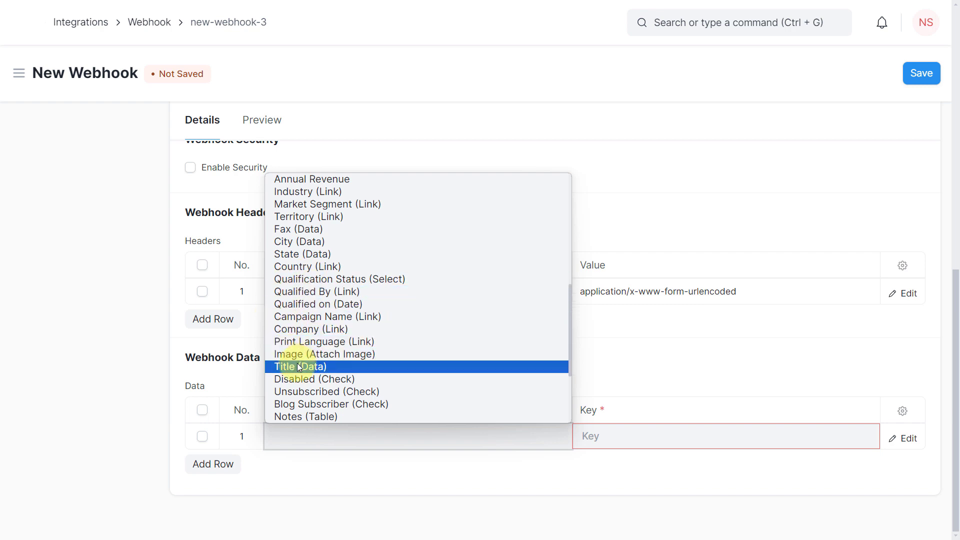
scroll(308, 331, up, 3)
scroll(307, 326, up, 4)
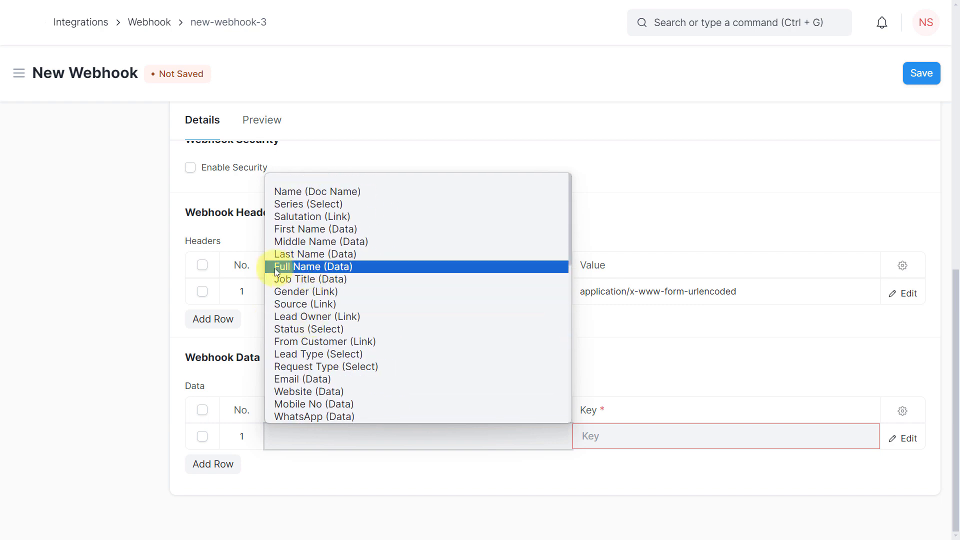
click(311, 268)
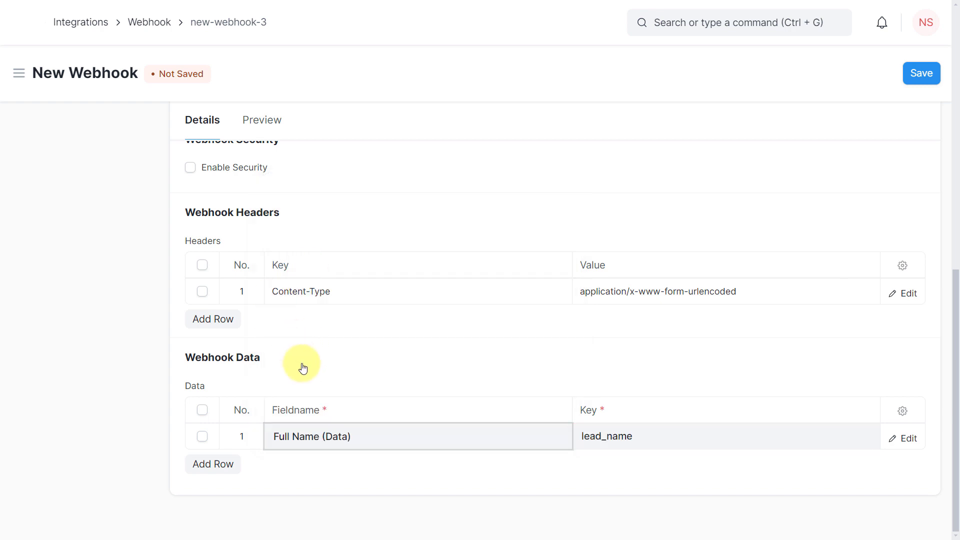
- Add webhook data rows for the Lead's Email and Mobile No fields
click(224, 466)
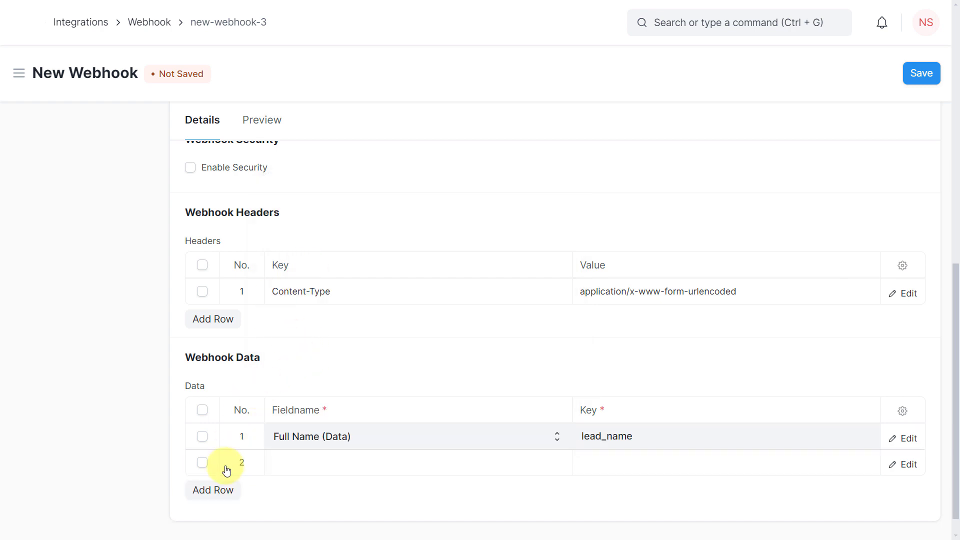
click(300, 461)
click(300, 461)
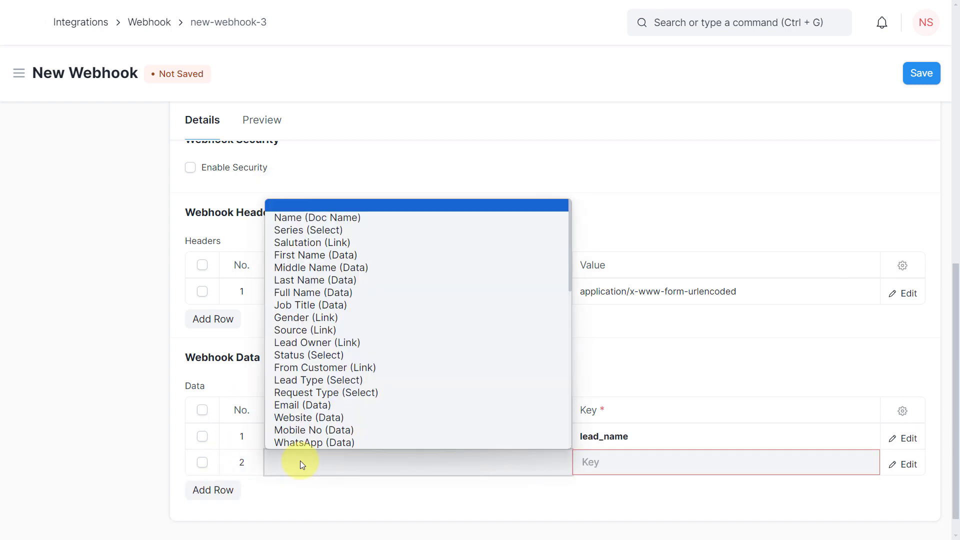
click(309, 405)
scroll(260, 430, down, 1)
click(230, 465)
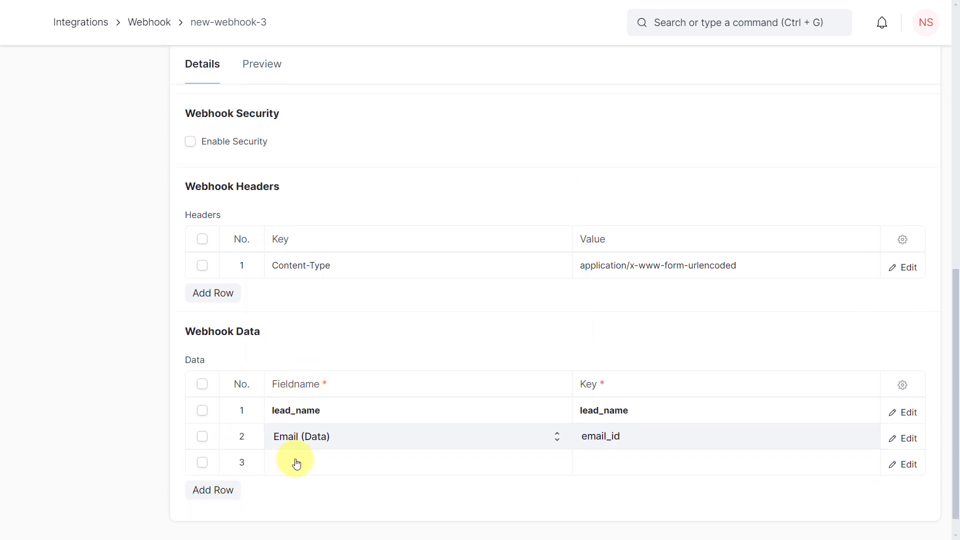
click(295, 460)
click(296, 461)
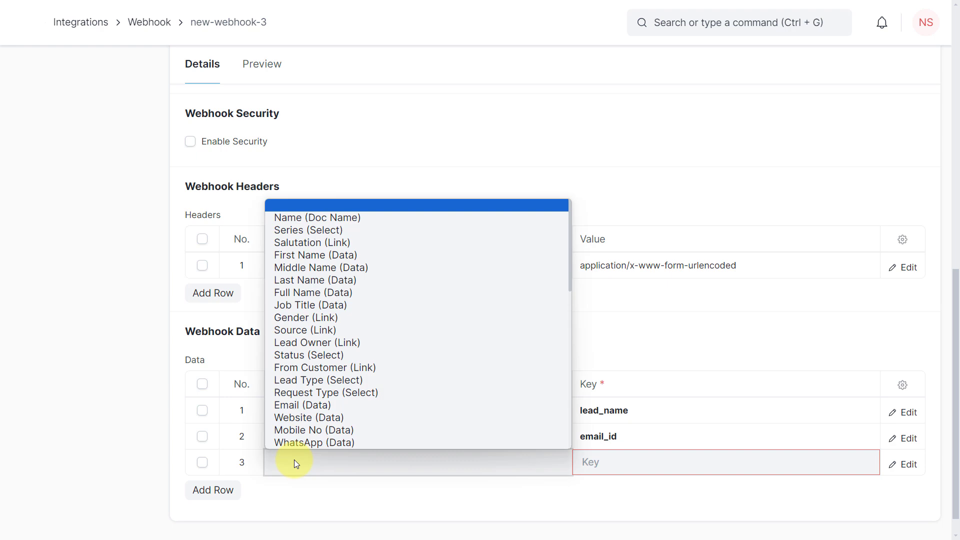
click(302, 431)
- Add webhook data rows for the Lead's Gender and Job Title fields
click(212, 490)
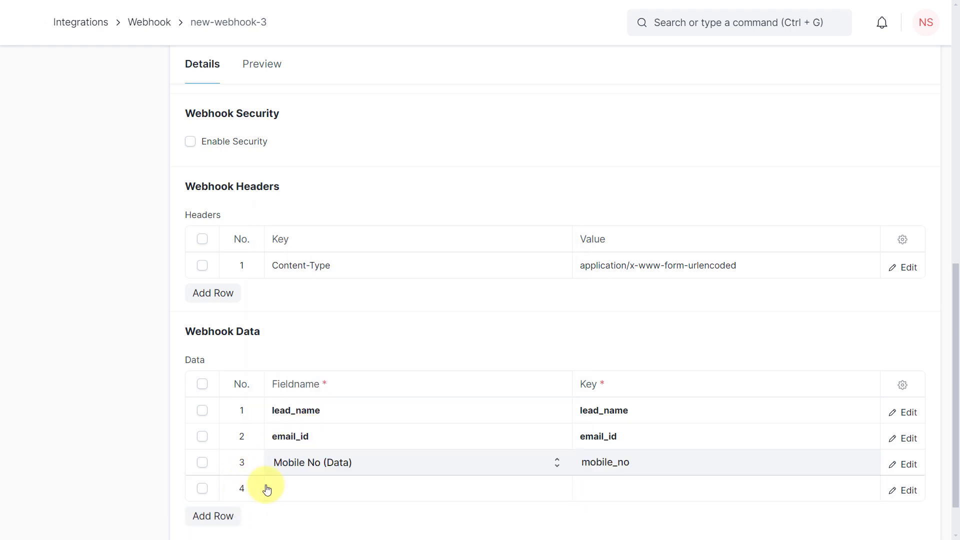
click(300, 488)
click(300, 488)
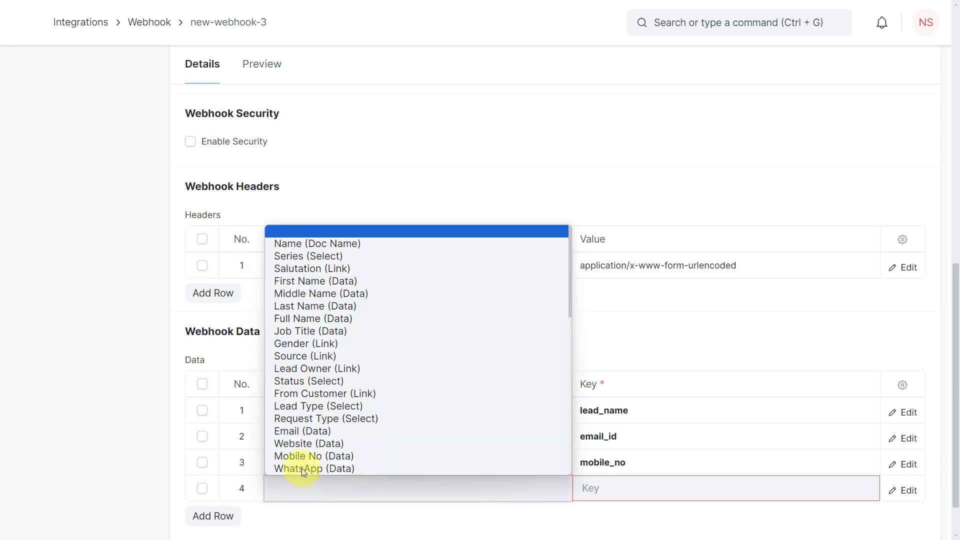
click(302, 345)
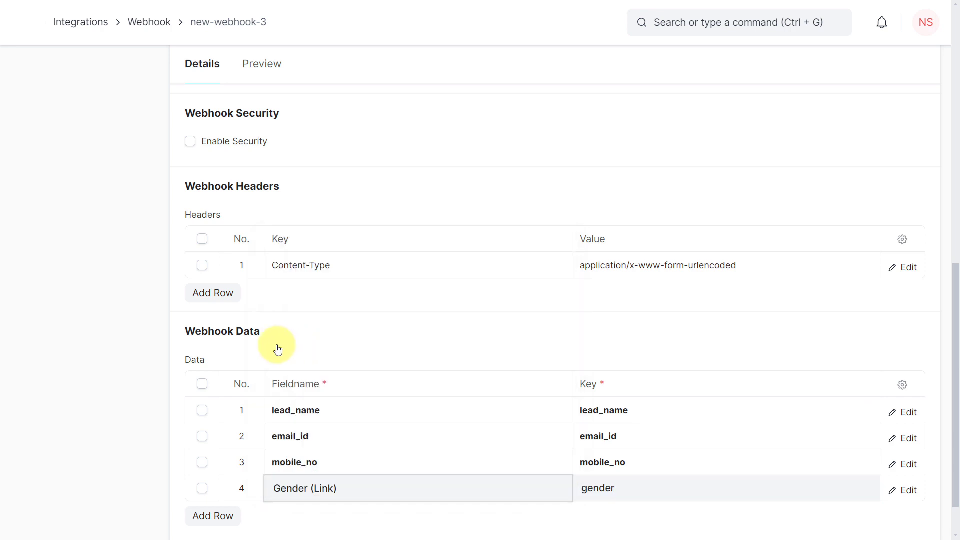
scroll(279, 347, down, 1)
click(229, 465)
click(299, 470)
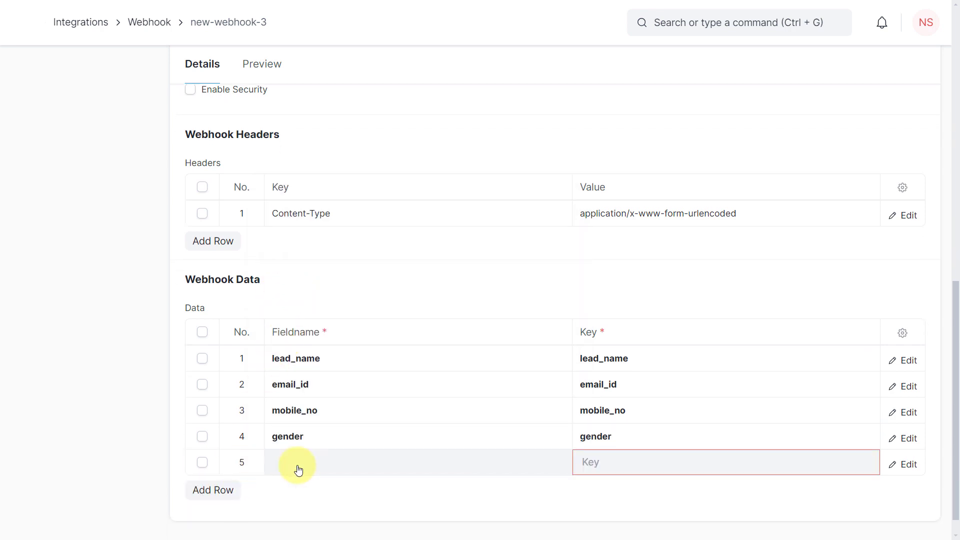
click(299, 469)
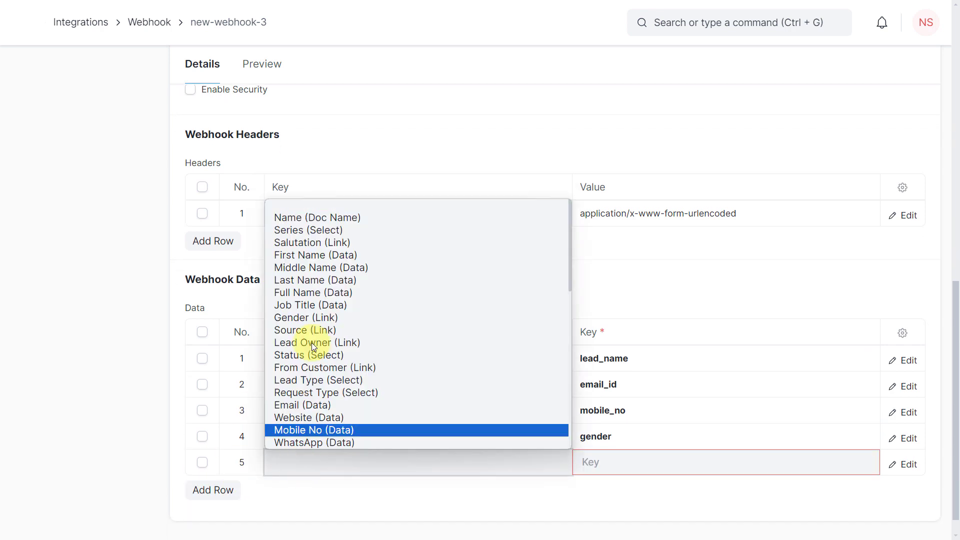
click(317, 308)
click(226, 495)
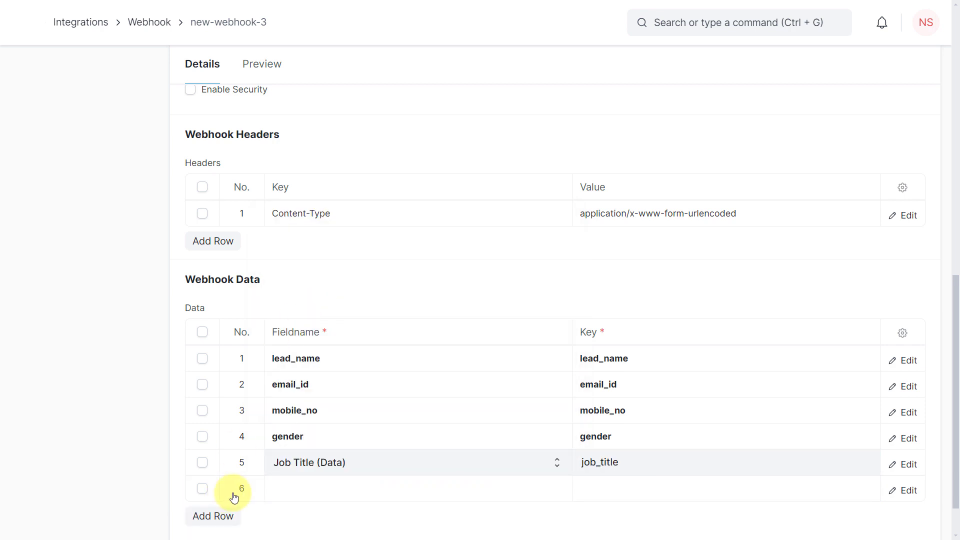
click(292, 490)
click(292, 490)
scroll(361, 312, down, 5)
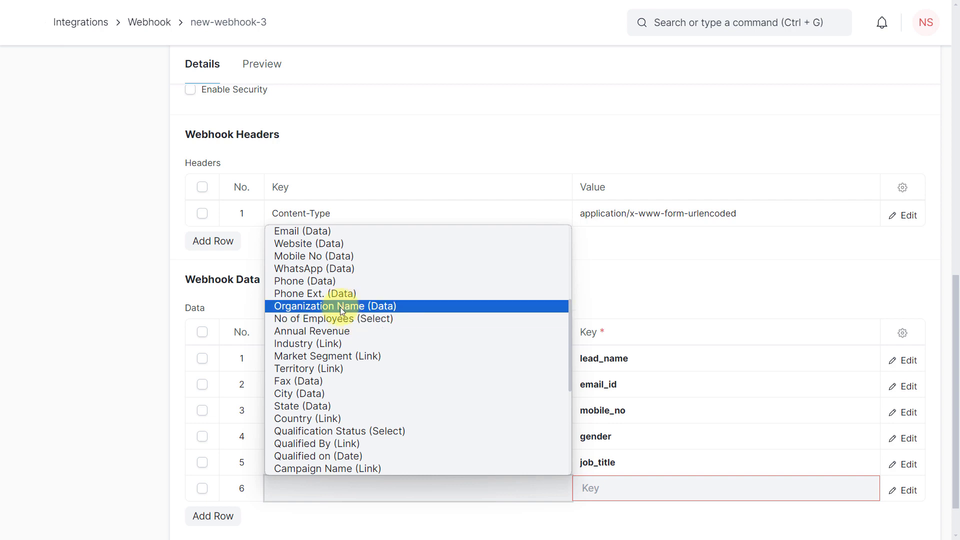
scroll(338, 310, down, 6)
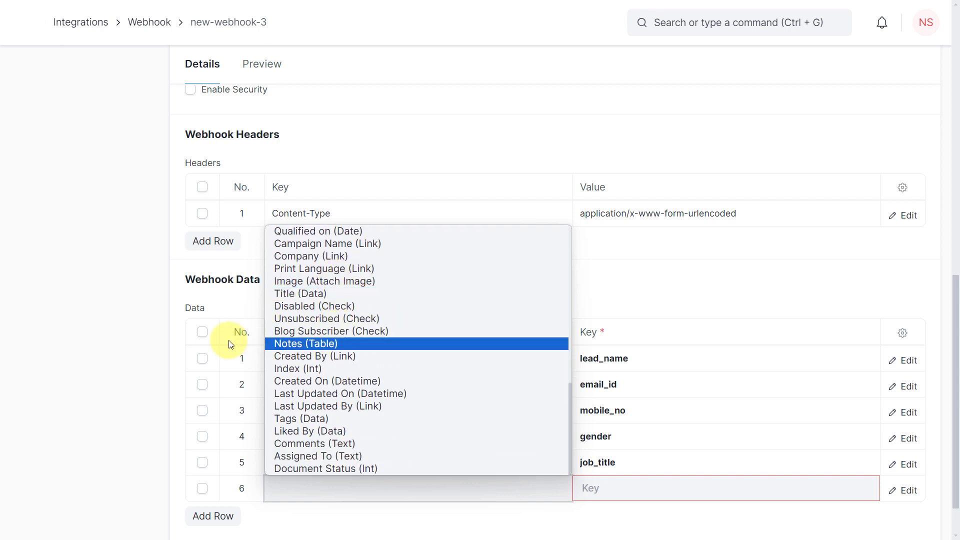
scroll(328, 359, up, 3)
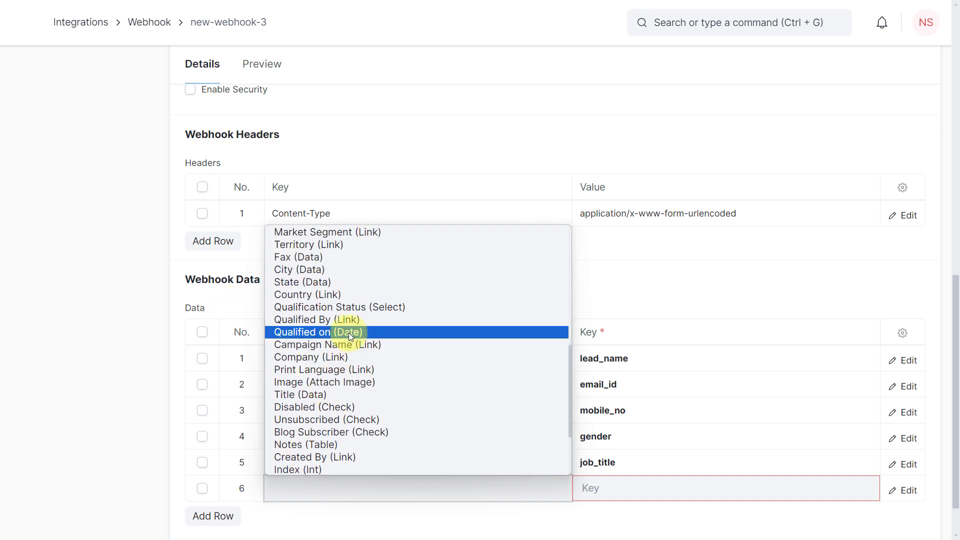
scroll(334, 330, up, 6)
click(233, 299)
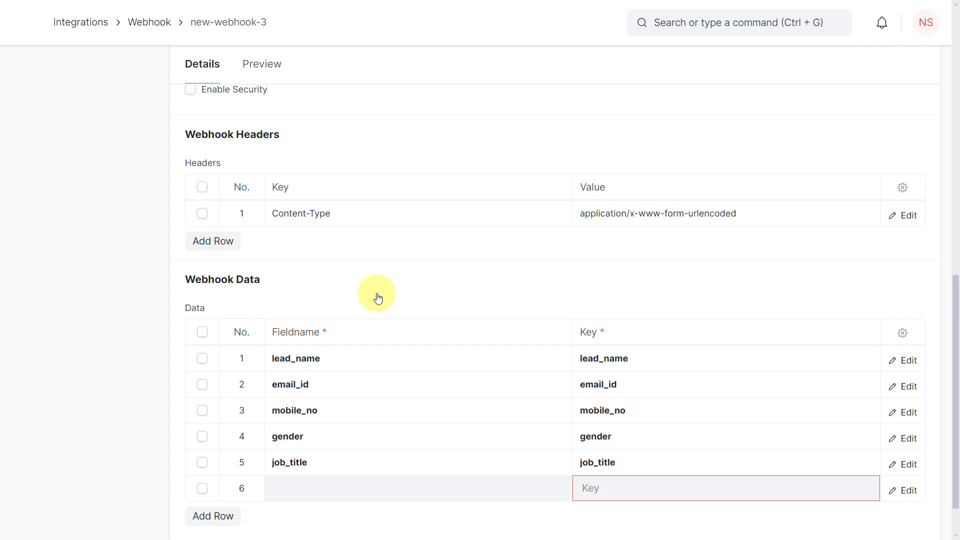
- Save the new webhook
scroll(527, 305, up, 7)
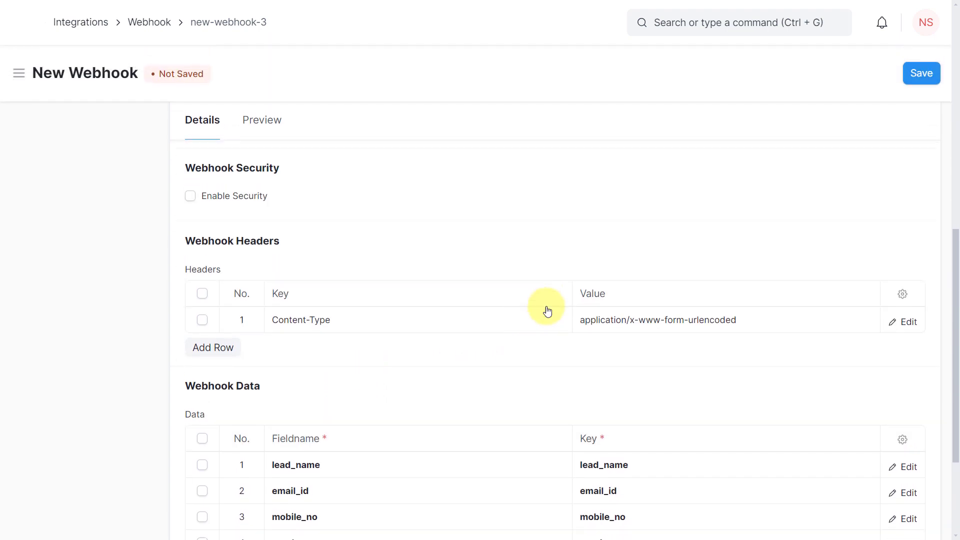
scroll(548, 311, up, 5)
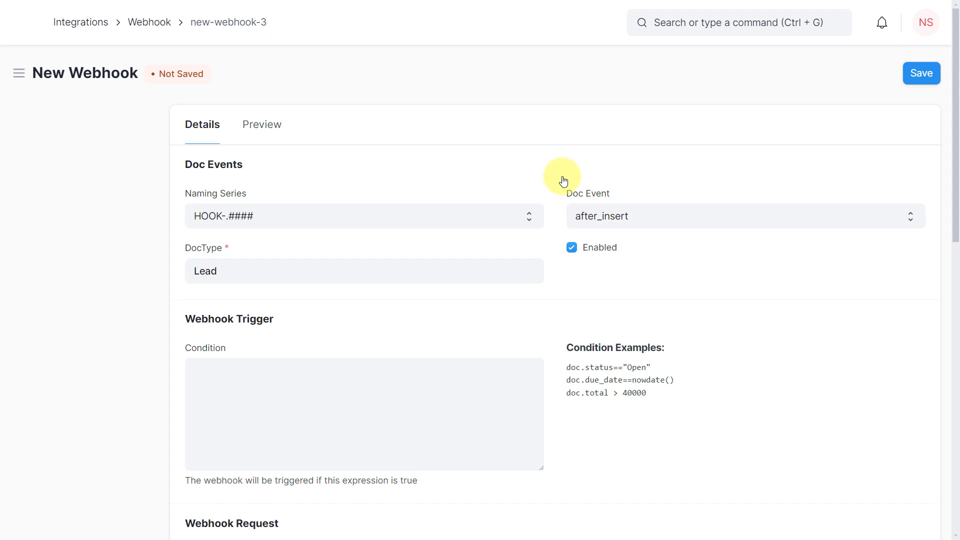
click(924, 76)
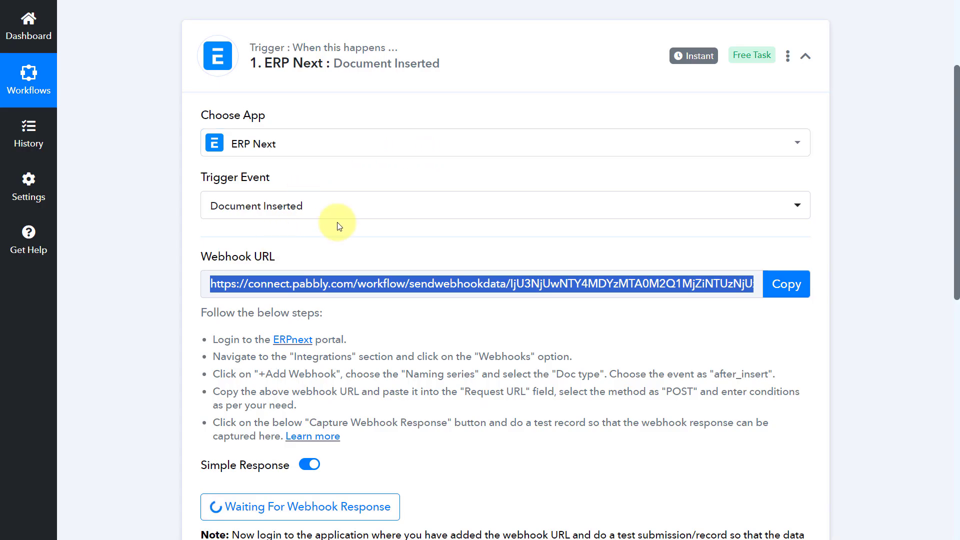
- Open a new Lead form from the CRM workspace to create a test record
scroll(418, 270, down, 3)
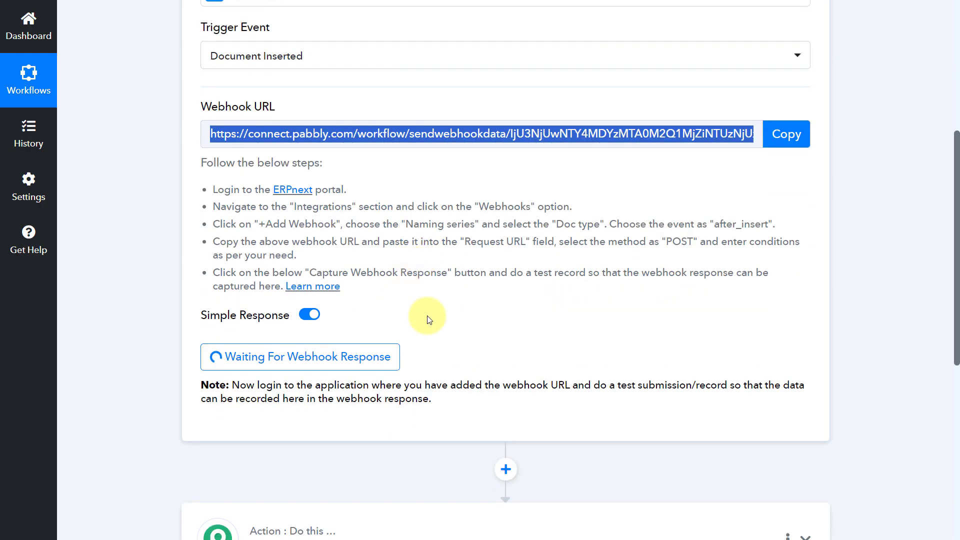
click(429, 320)
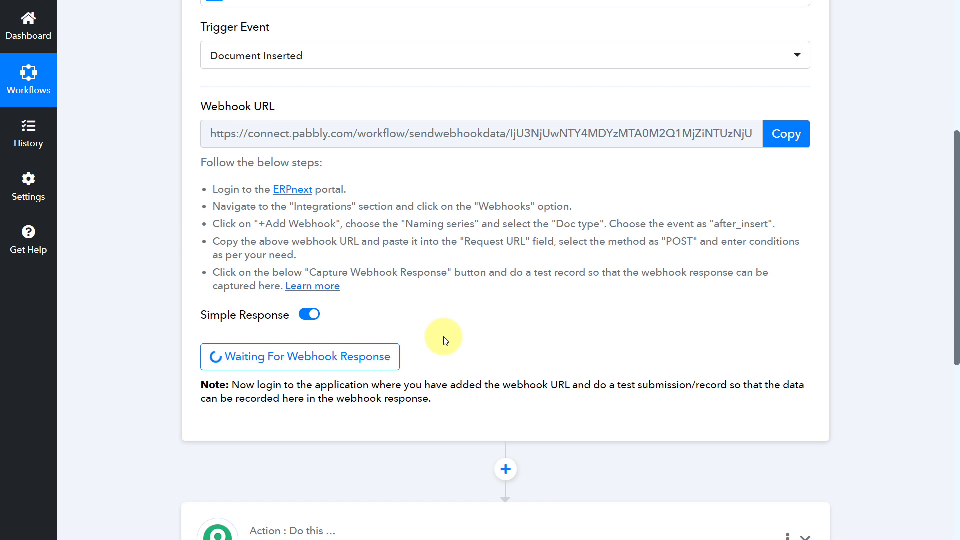
key(ctrl+Tab)
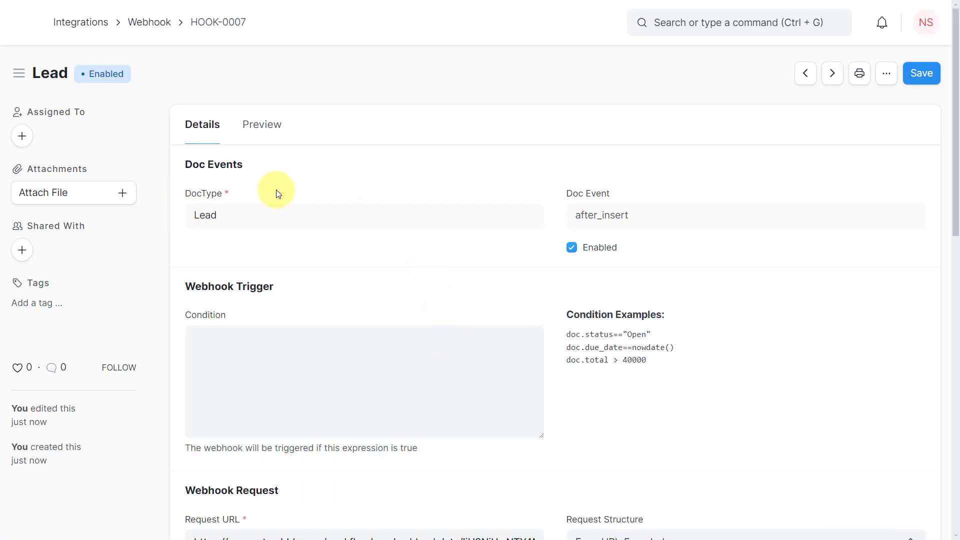
click(25, 23)
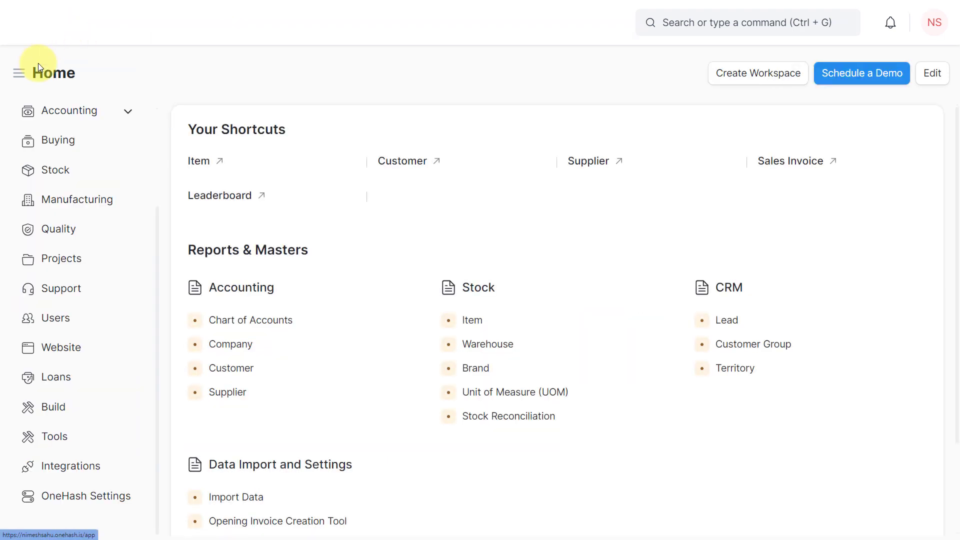
scroll(86, 170, up, 3)
click(61, 154)
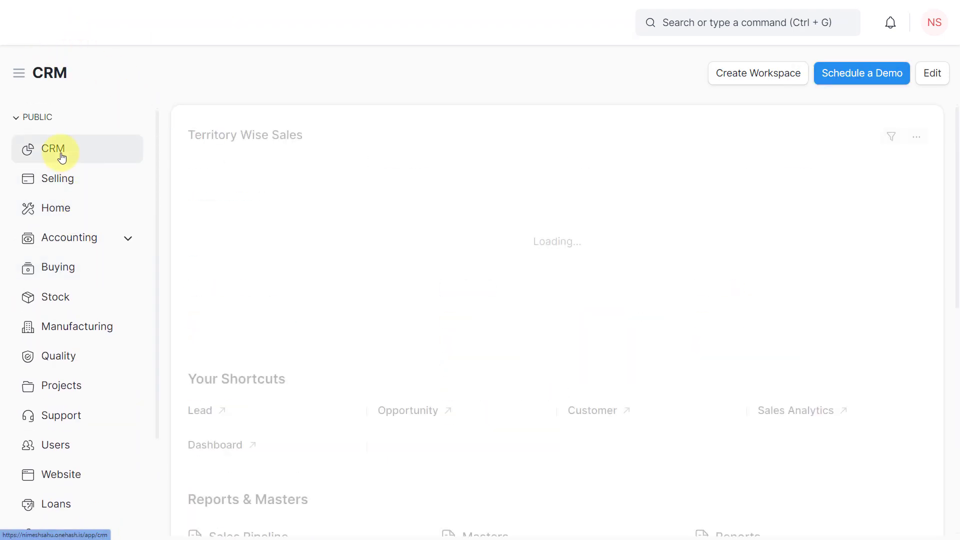
scroll(189, 368, down, 1)
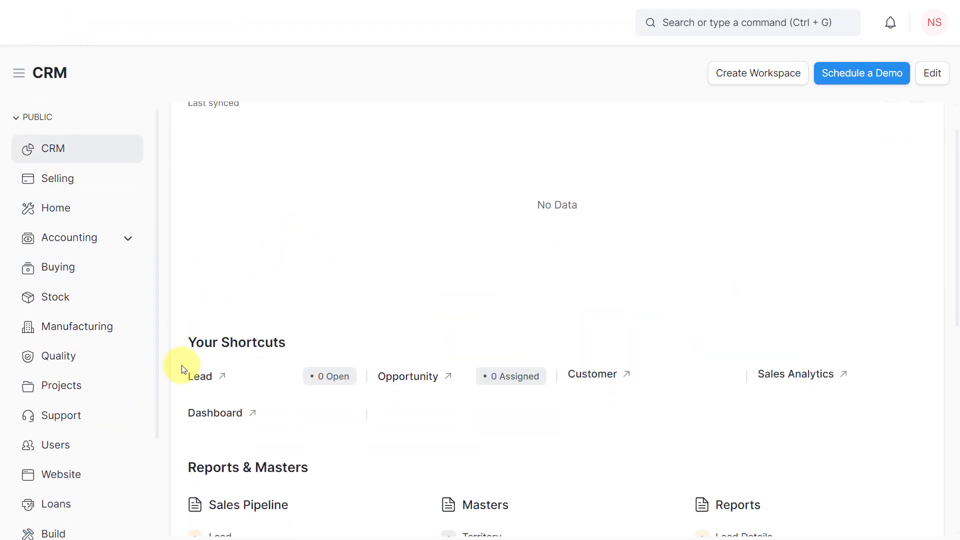
click(213, 378)
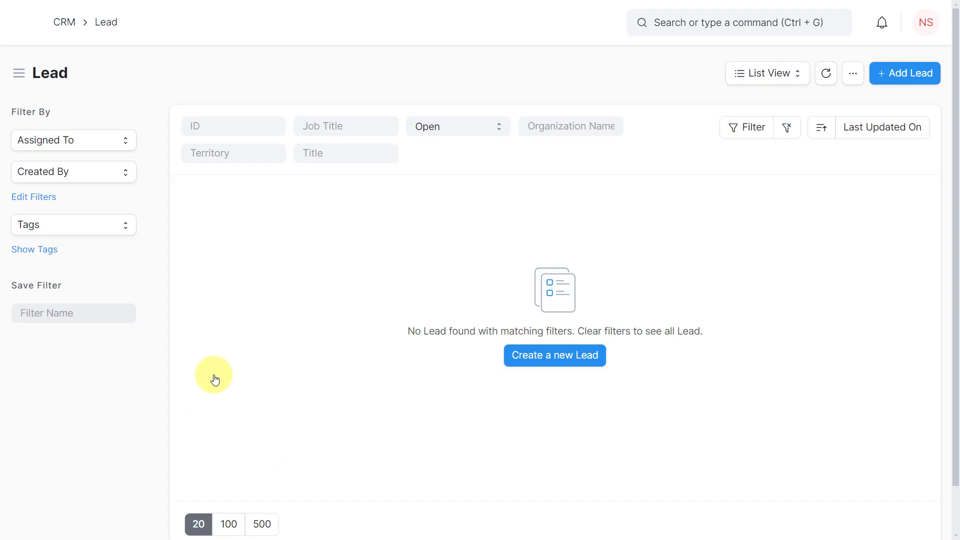
click(896, 76)
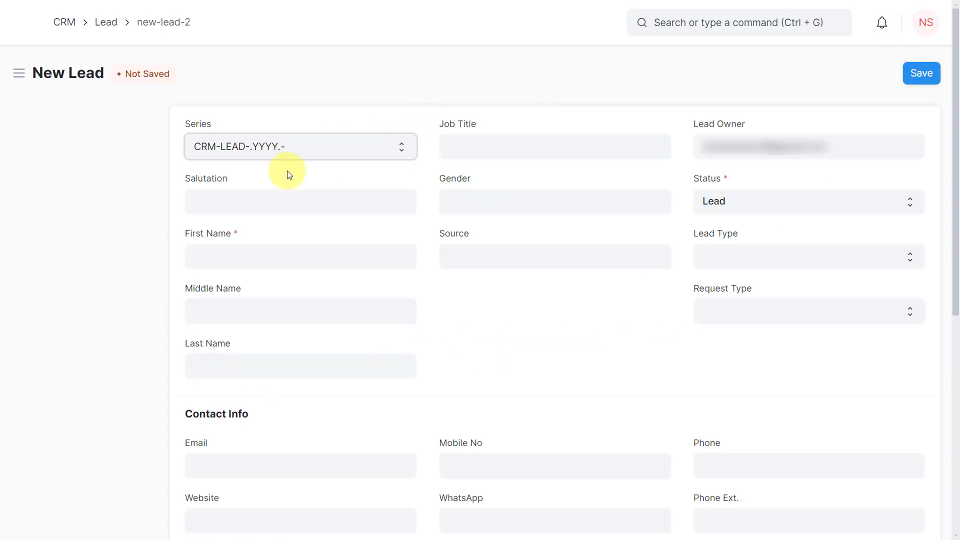
- Set the new lead's salutation to Mr
click(299, 199)
text(Mr)
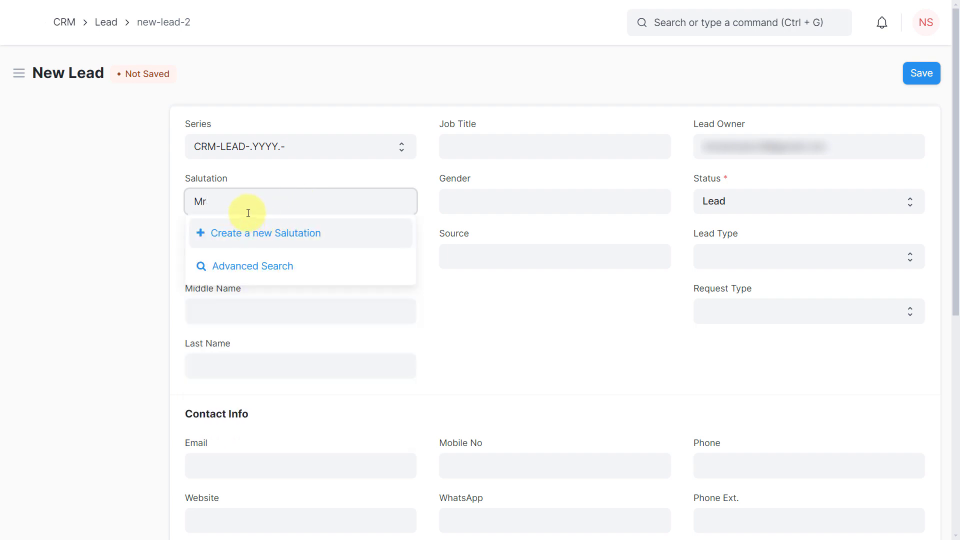
click(212, 240)
click(219, 256)
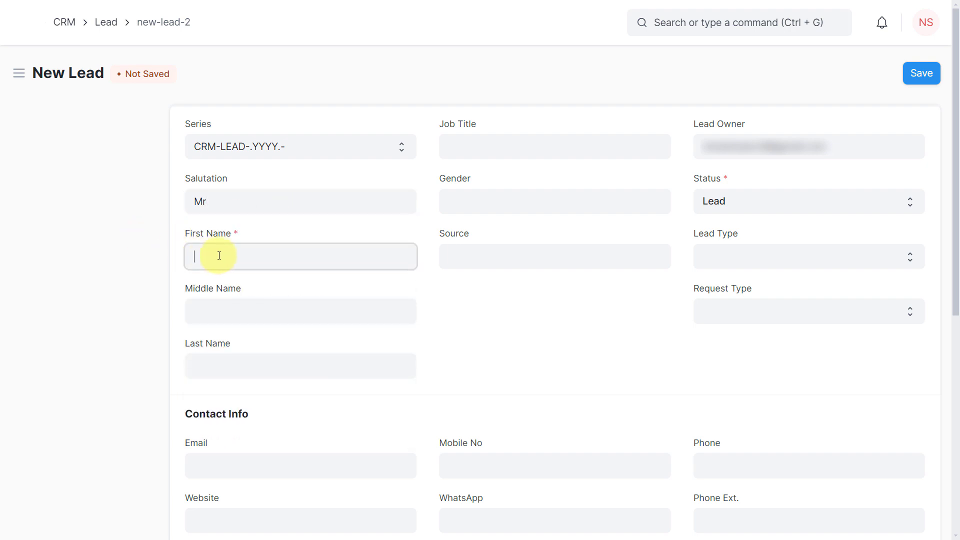
- Enter the lead's first name as Test and last name as User
text(Test)
key(Tab)
key(Tab)
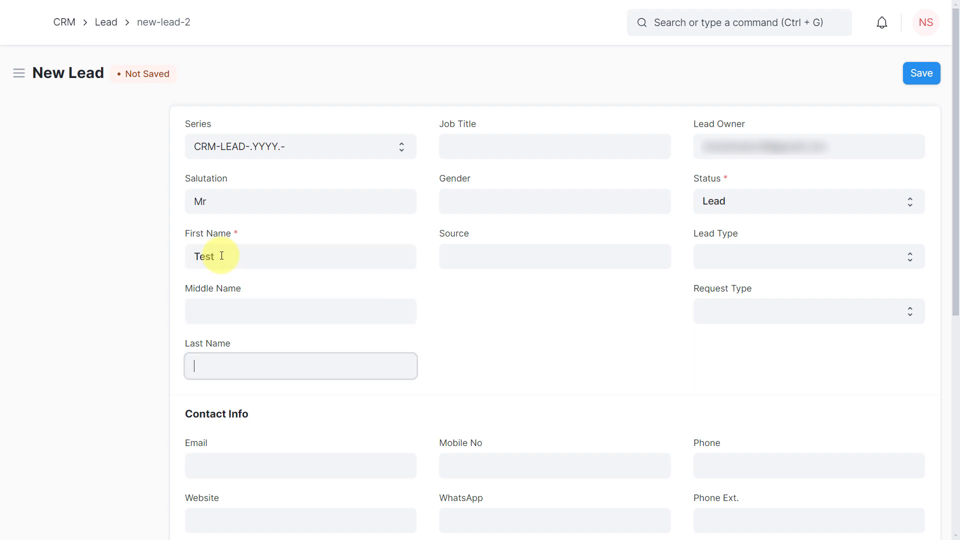
text(US)
- Set the lead's job title to Developer and gender to Male
click(494, 148)
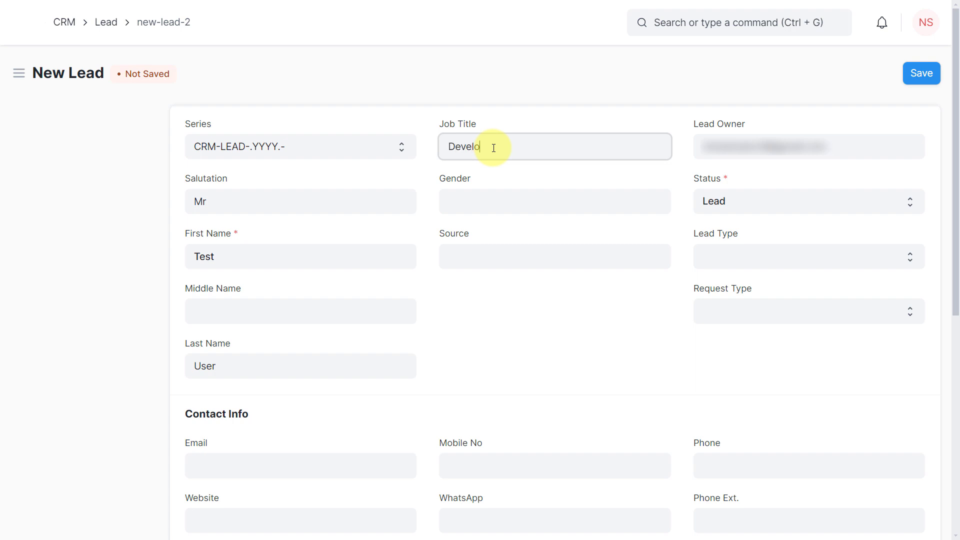
click(495, 209)
text(Male)
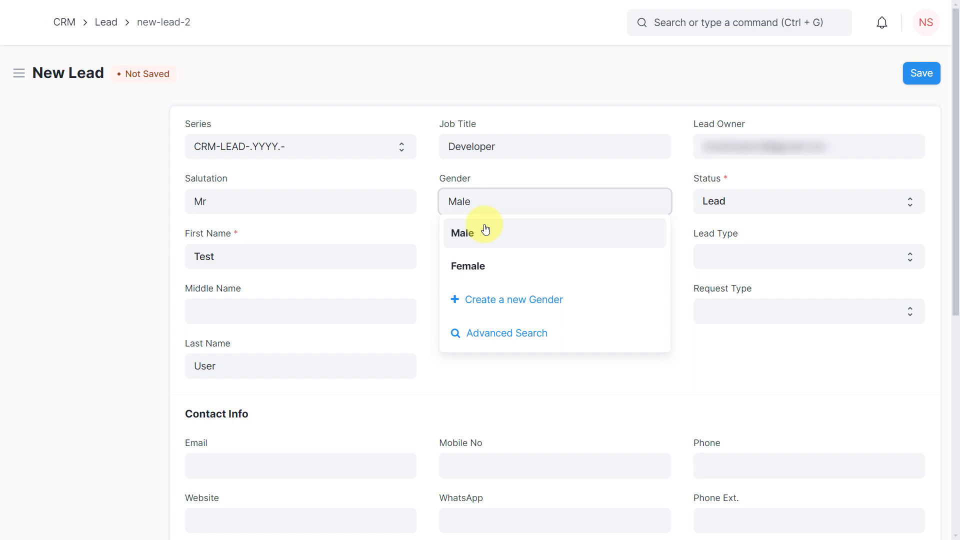
click(487, 231)
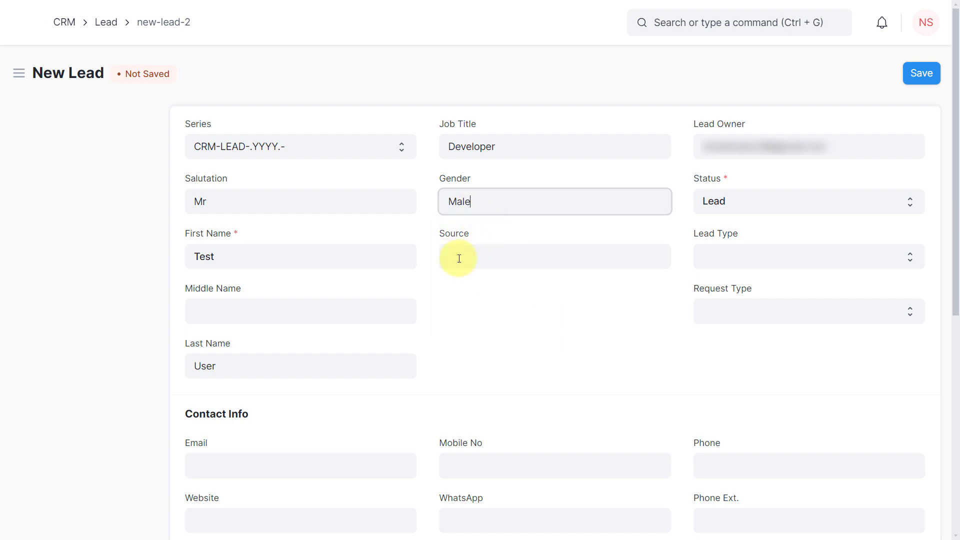
- Set the lead's source to Reference instead of the initially typed Facebook
click(467, 258)
text(F)
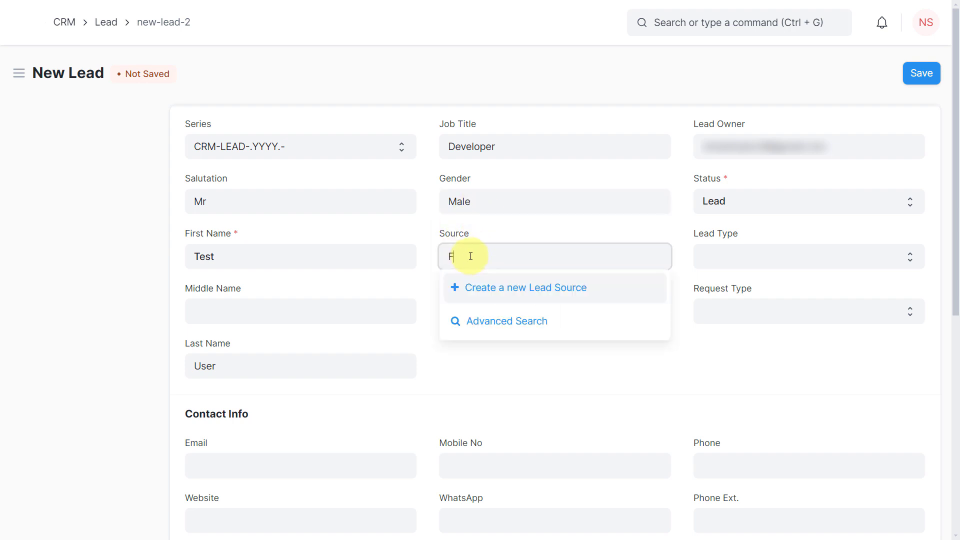
text(acebook)
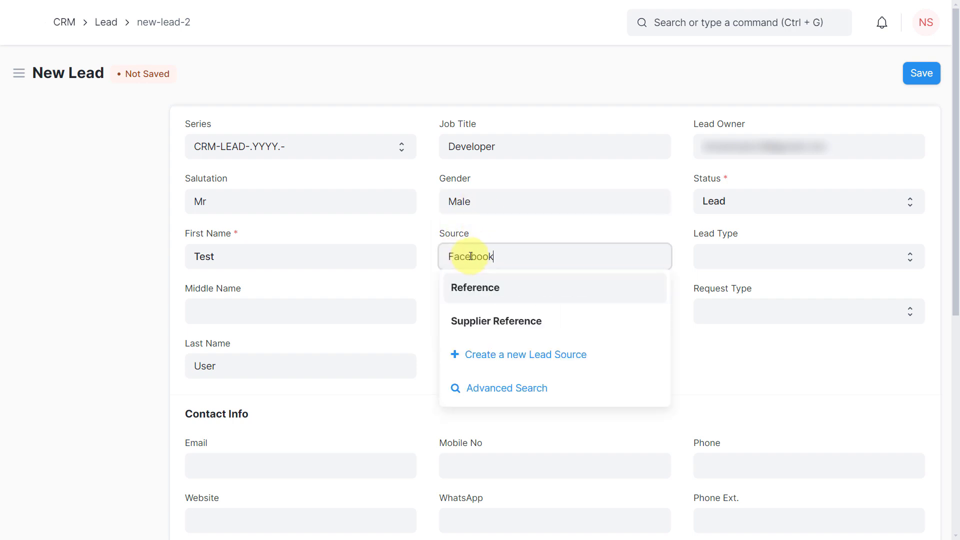
drag(494, 256, 421, 259)
text(R)
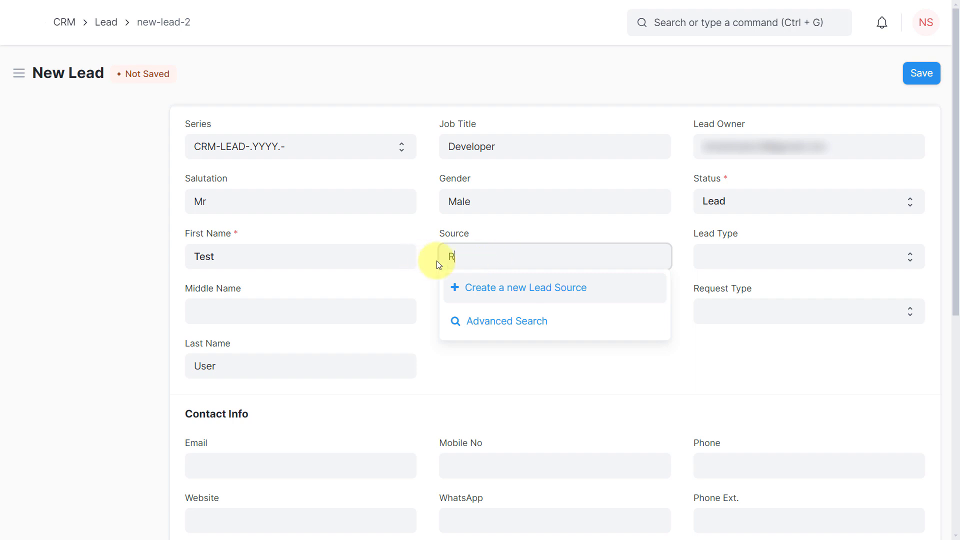
click(490, 286)
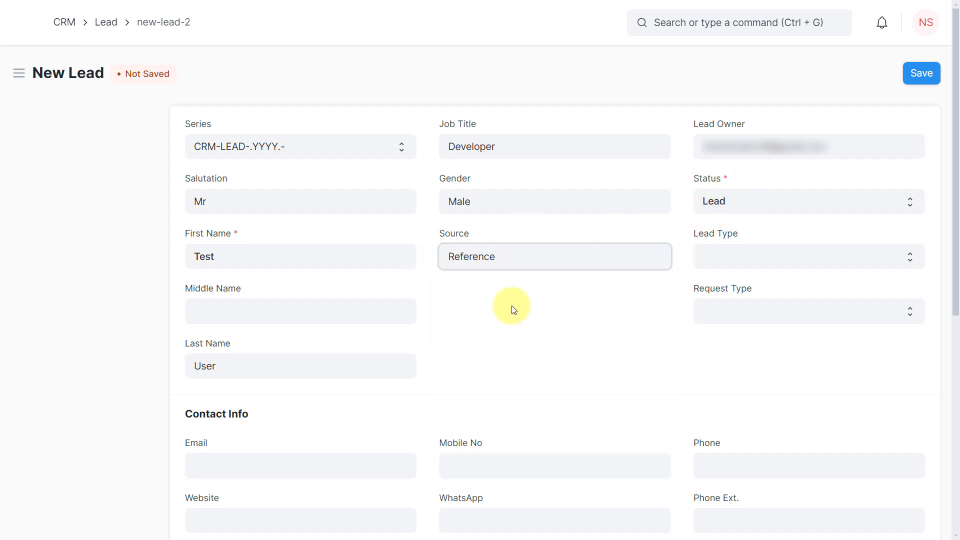
- Fill in the lead's contact e-mail address and mobile number
scroll(515, 308, down, 3)
click(274, 313)
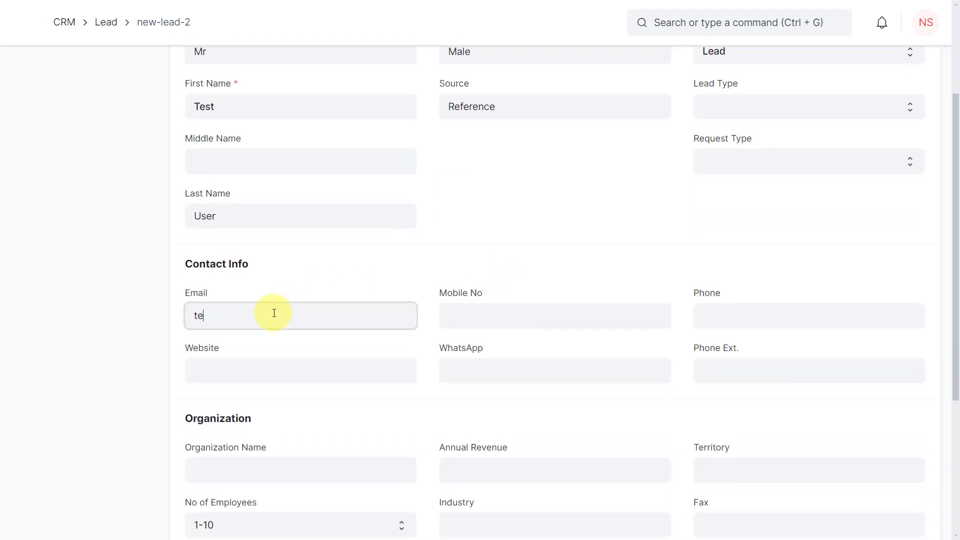
key(Tab)
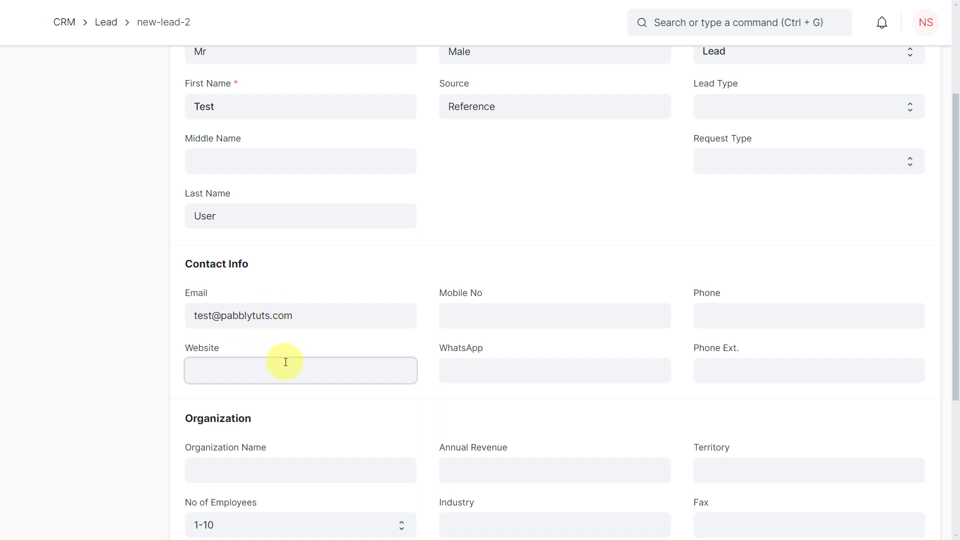
click(473, 315)
text(123)
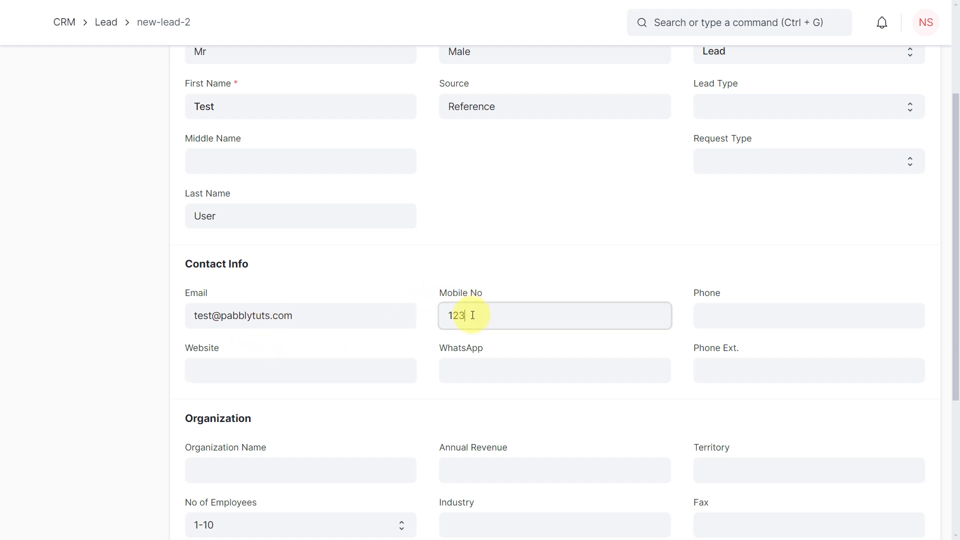
text(4567890)
- Save the new test lead
click(528, 265)
scroll(528, 265, down, 5)
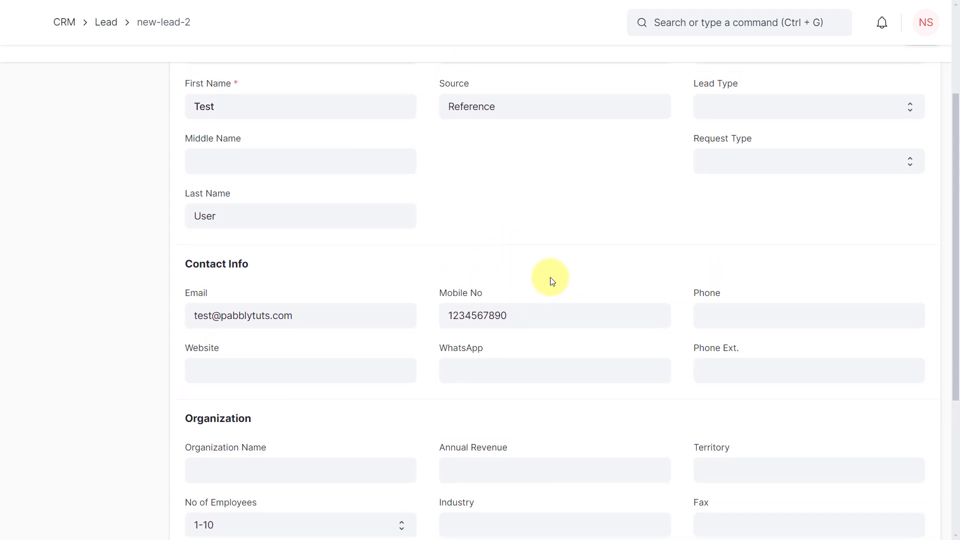
scroll(538, 251, up, 8)
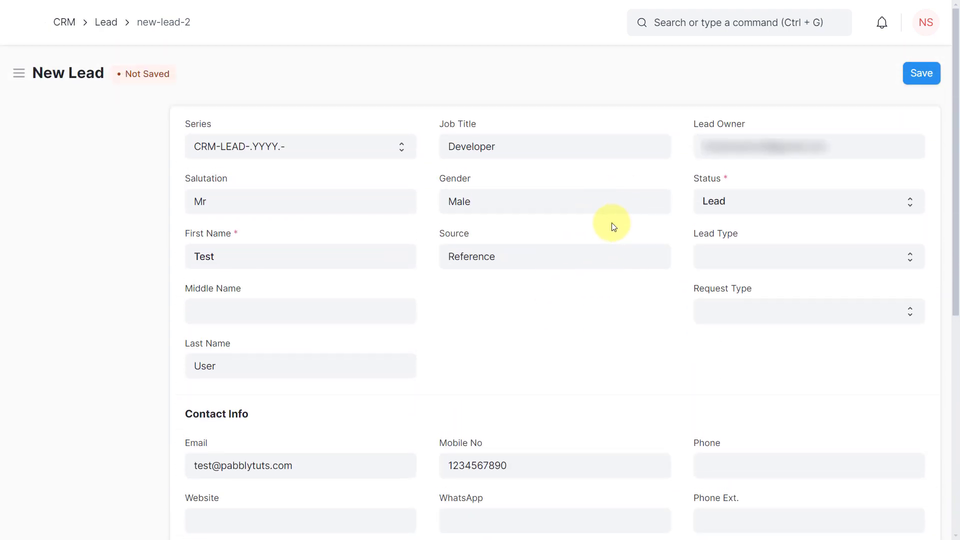
click(928, 75)
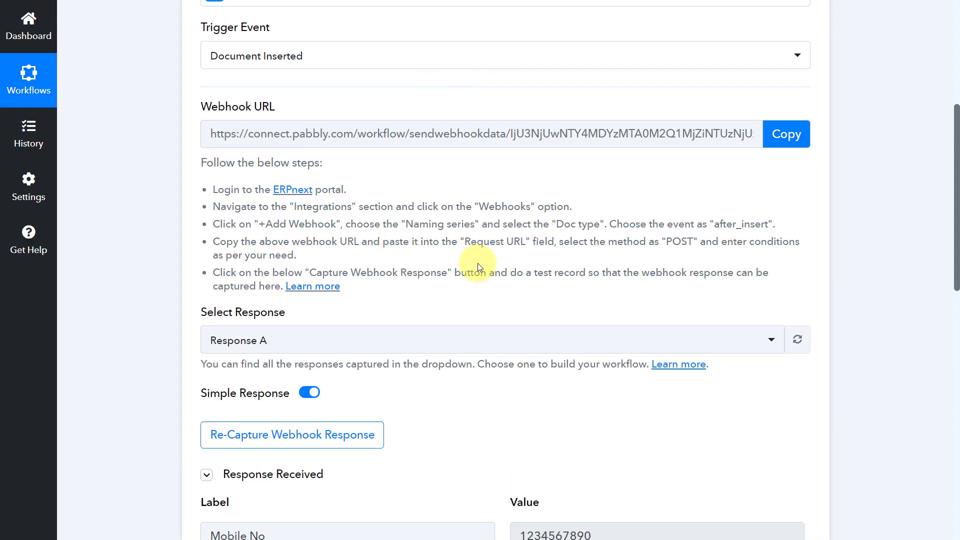
- Review the webhook response captured in the Pabbly trigger step, then collapse the trigger panel
scroll(478, 267, down, 4)
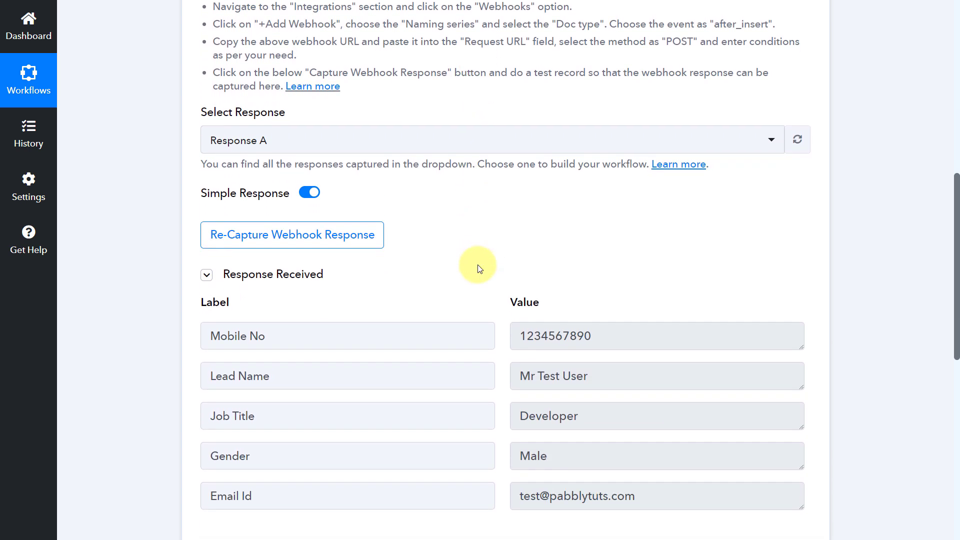
scroll(478, 268, down, 1)
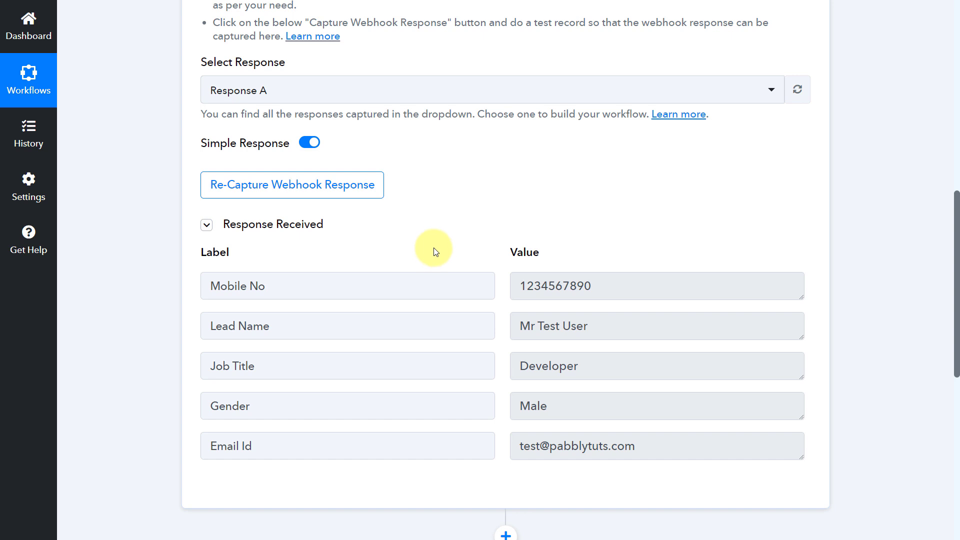
drag(607, 324, 506, 328)
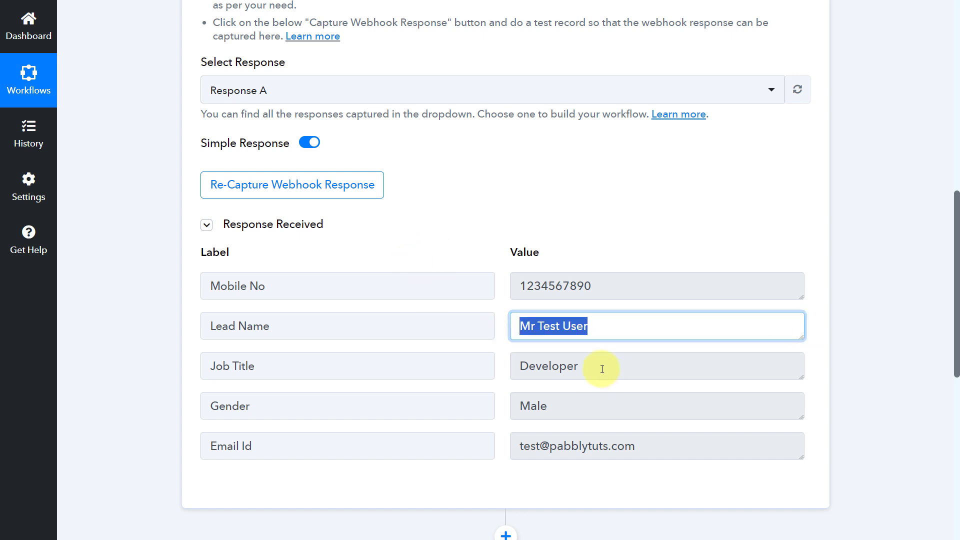
drag(602, 368, 505, 368)
drag(565, 409, 504, 408)
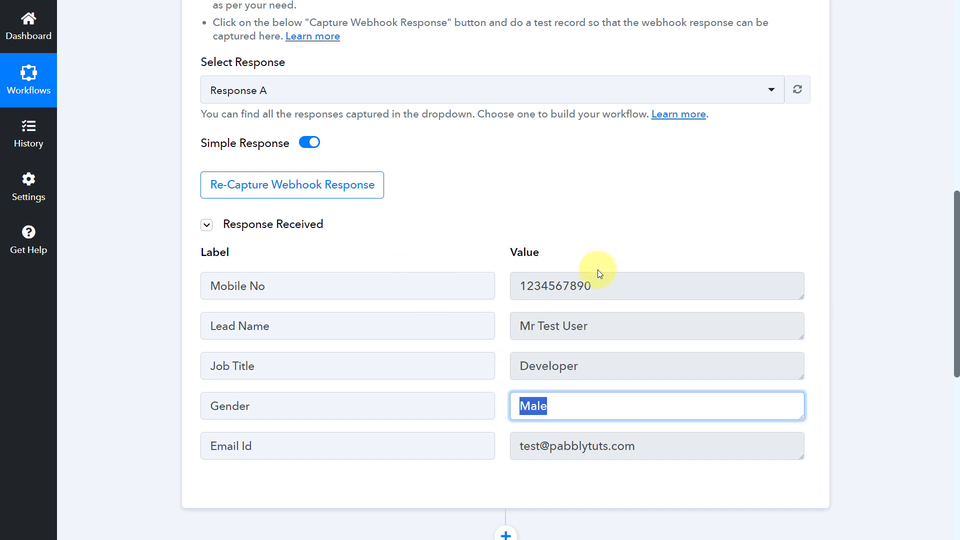
drag(603, 288, 512, 287)
click(536, 290)
drag(667, 448, 509, 437)
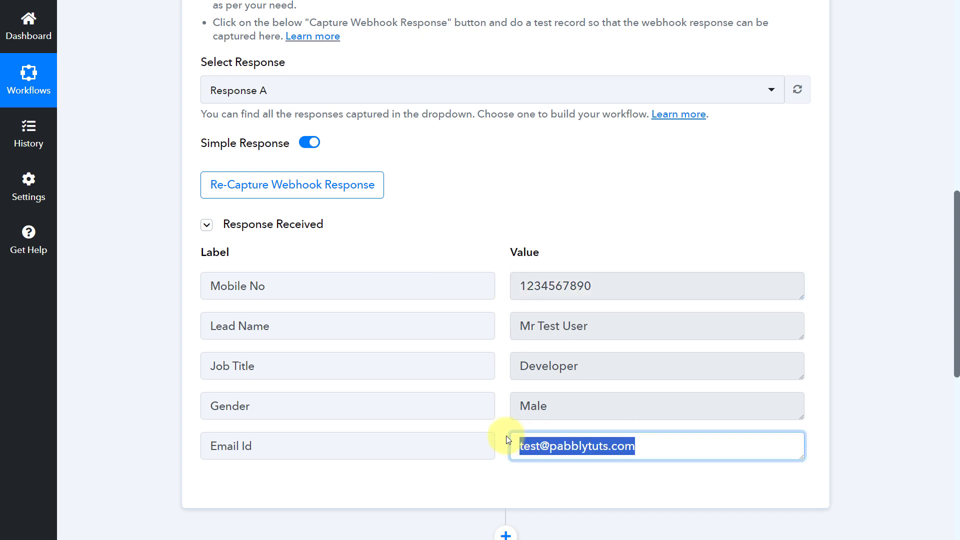
click(501, 370)
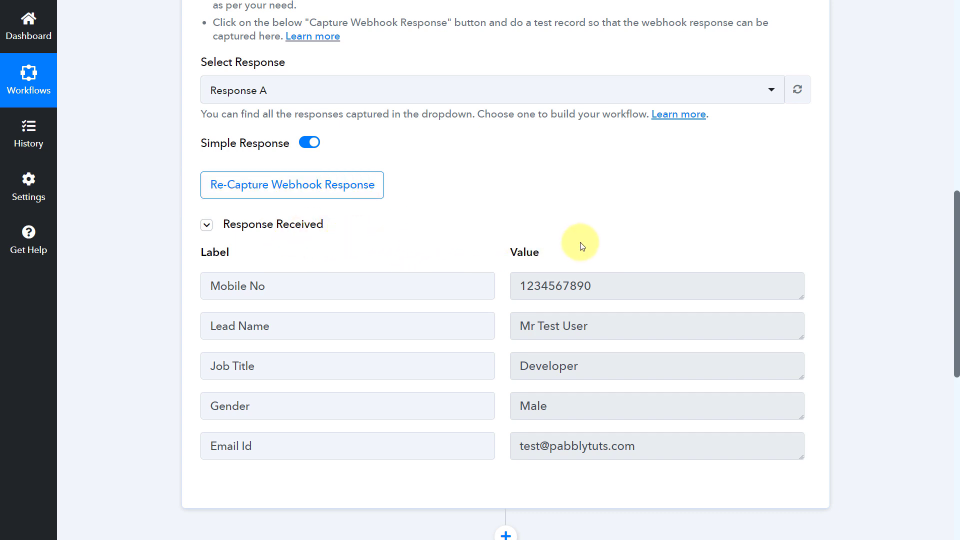
scroll(584, 248, up, 10)
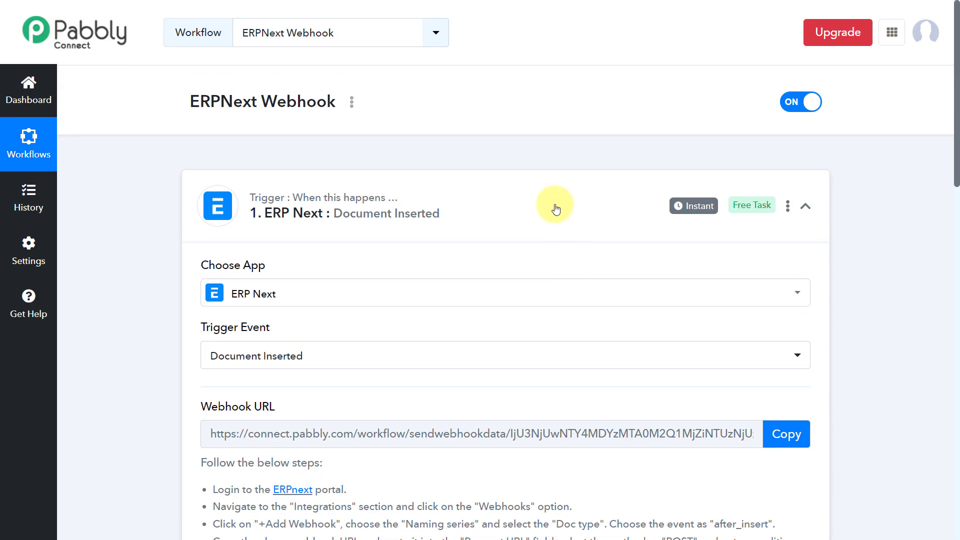
click(553, 205)
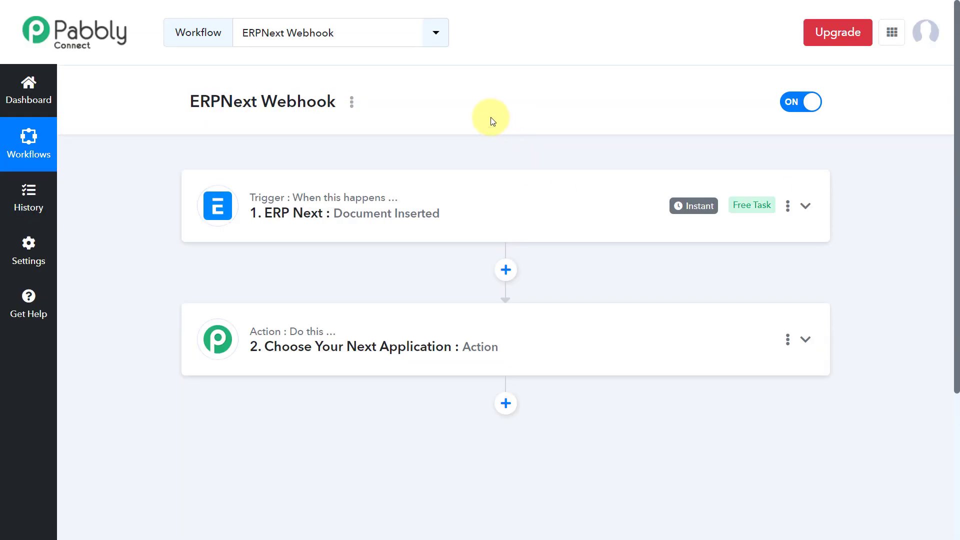